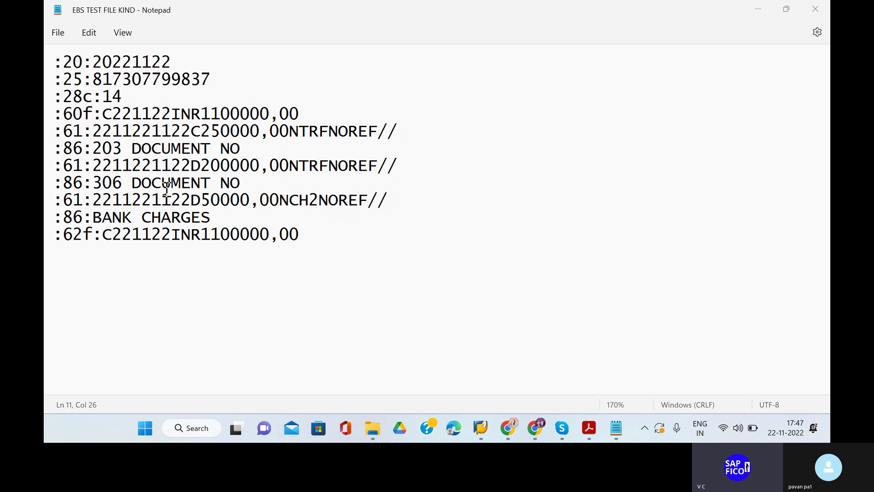
# Save the EBS TEST FILE KIND text file and switch to the open SAP Easy Access session.
pyautogui.click(56, 34)
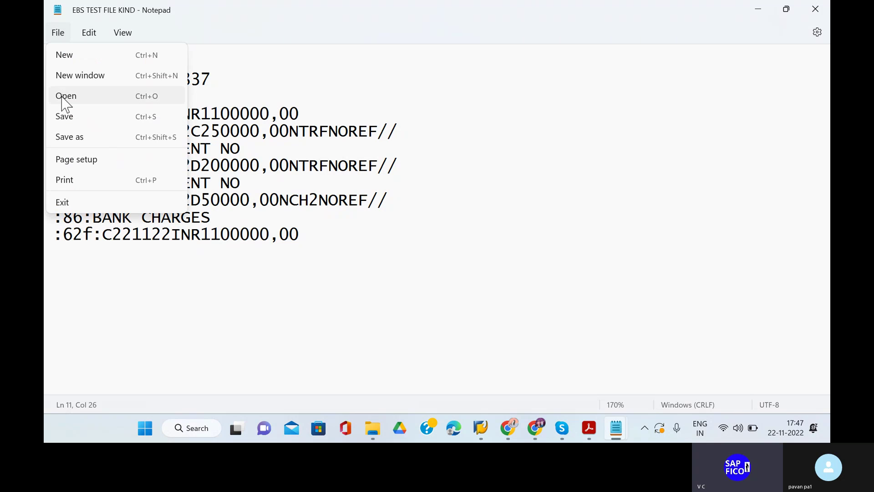
pyautogui.click(68, 116)
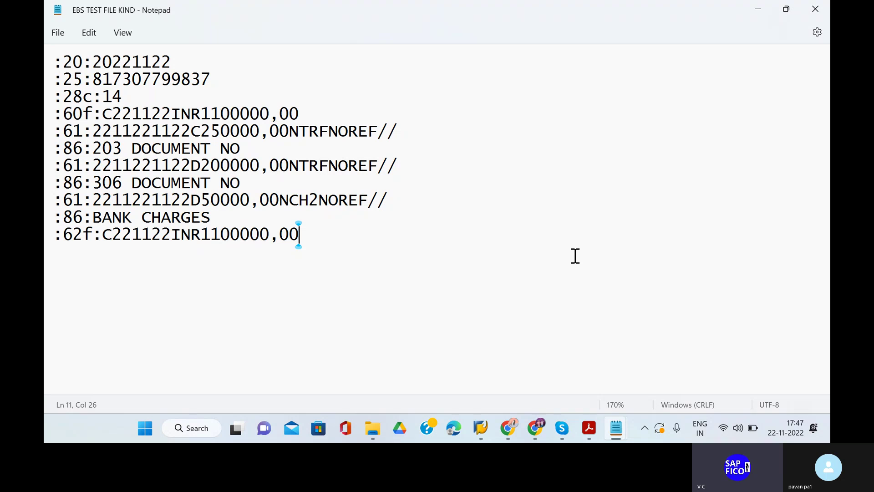
pyautogui.moveTo(489, 426)
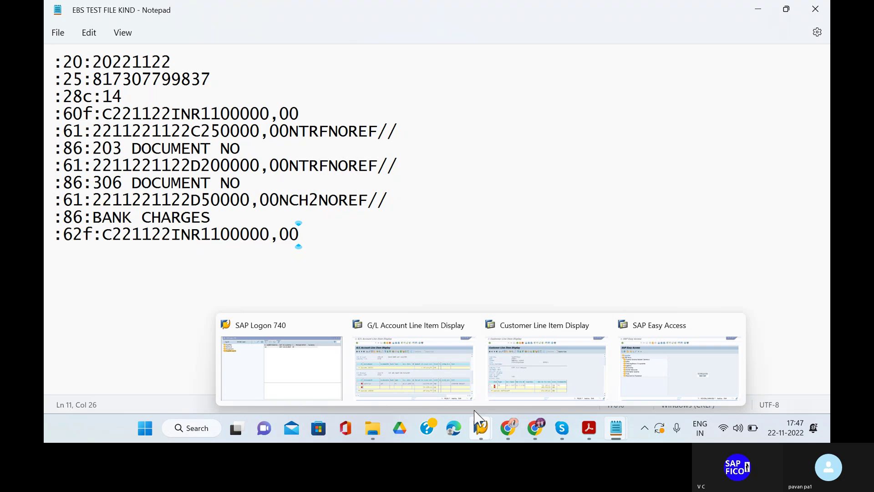
pyautogui.click(688, 362)
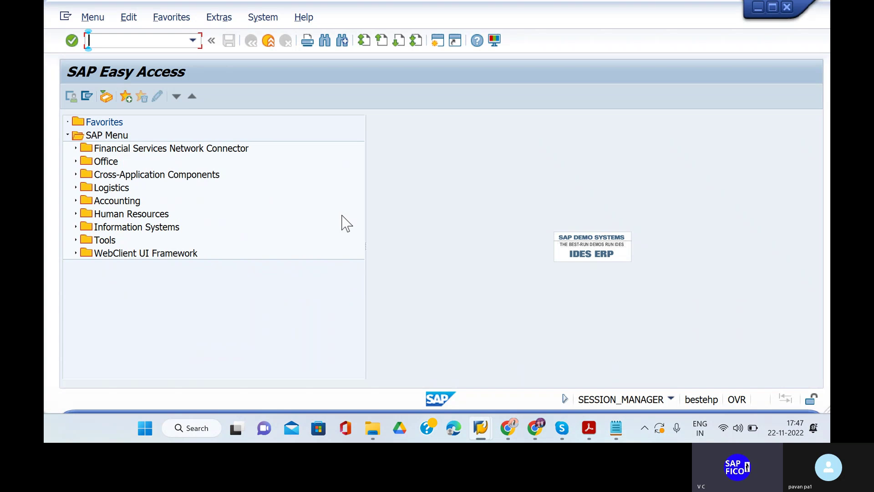
pyautogui.write('/n')
pyautogui.press('Return')
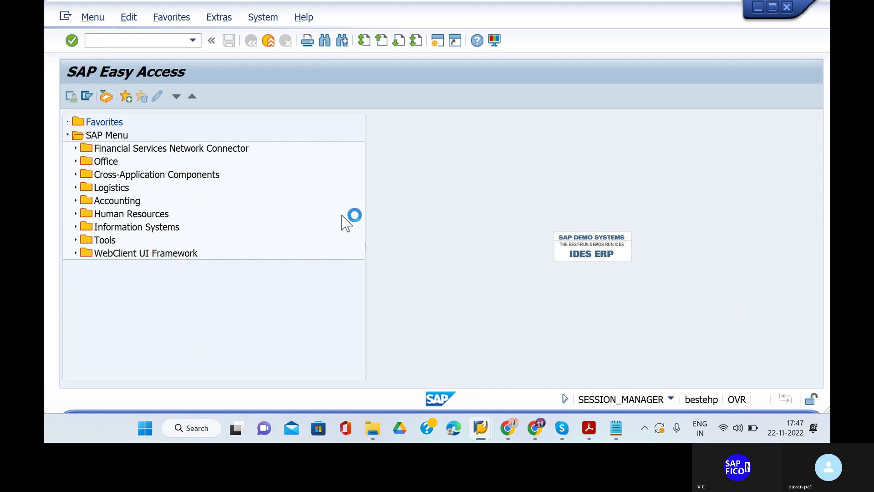
# Log on to the EH7 system with the user ID and account password, continuing this logon and ending any other logons.
pyautogui.moveTo(482, 431)
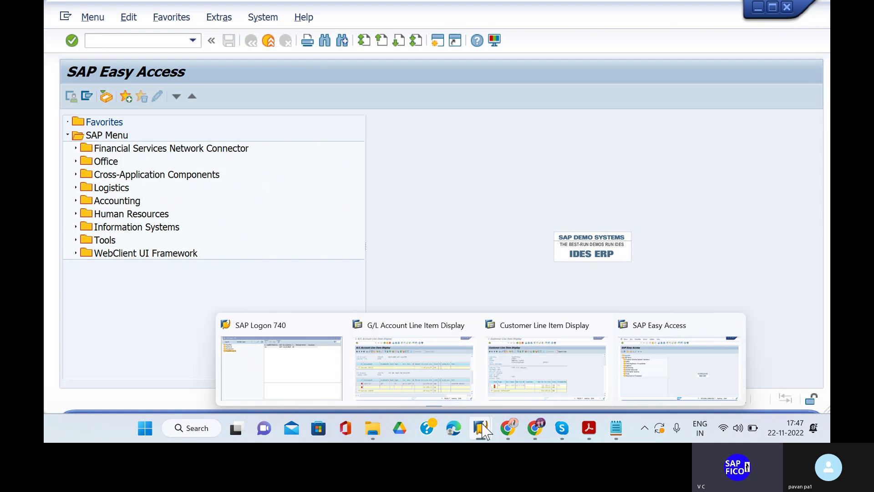
pyautogui.click(331, 364)
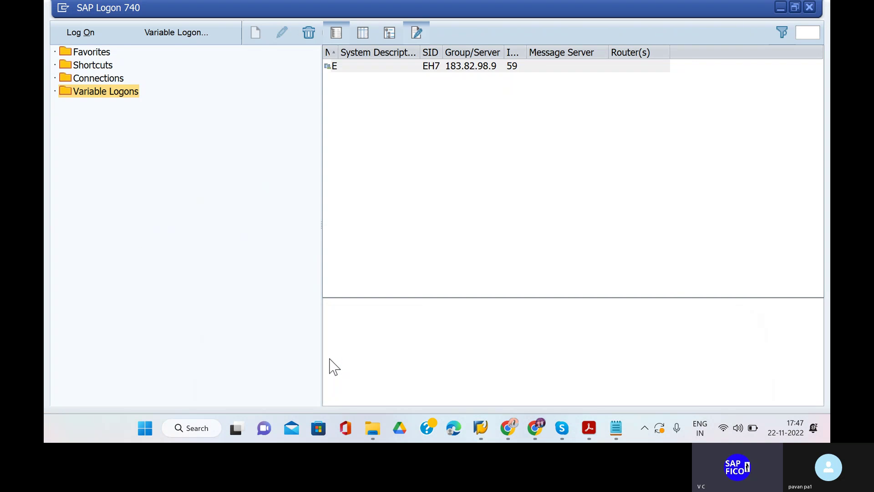
pyautogui.doubleClick(414, 73)
pyautogui.click(216, 150)
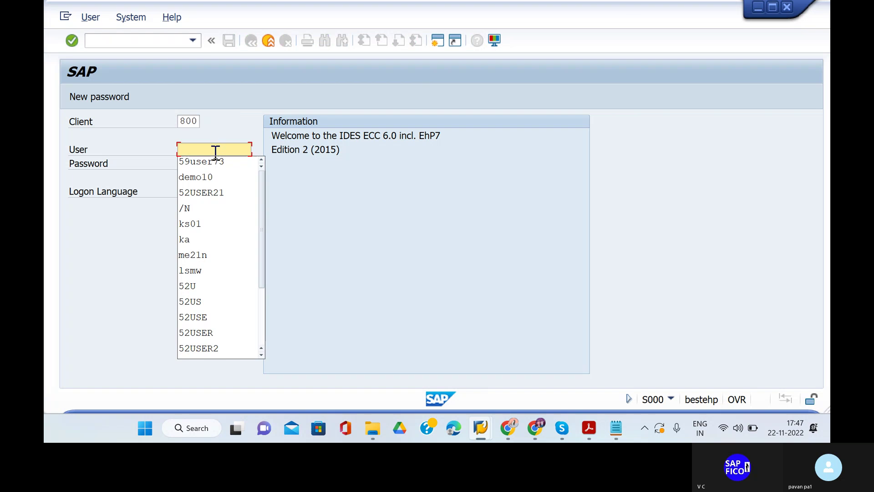
pyautogui.click(218, 162)
pyautogui.write('**')
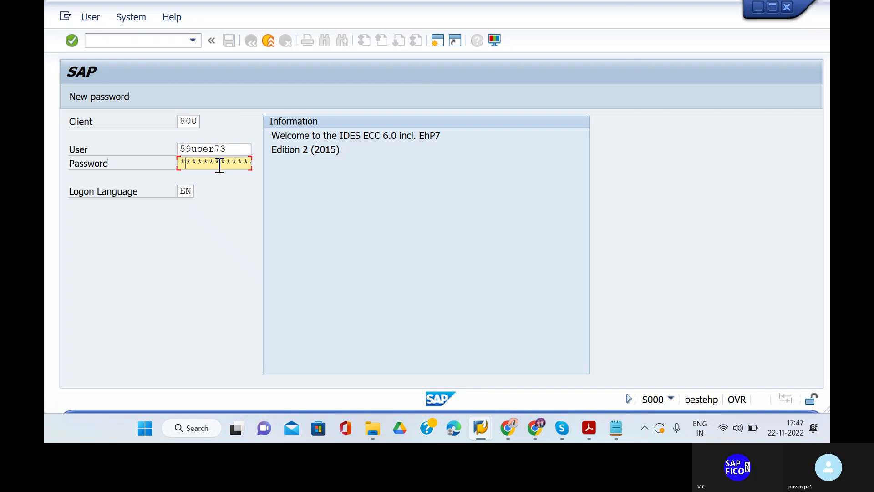
pyautogui.press('Return')
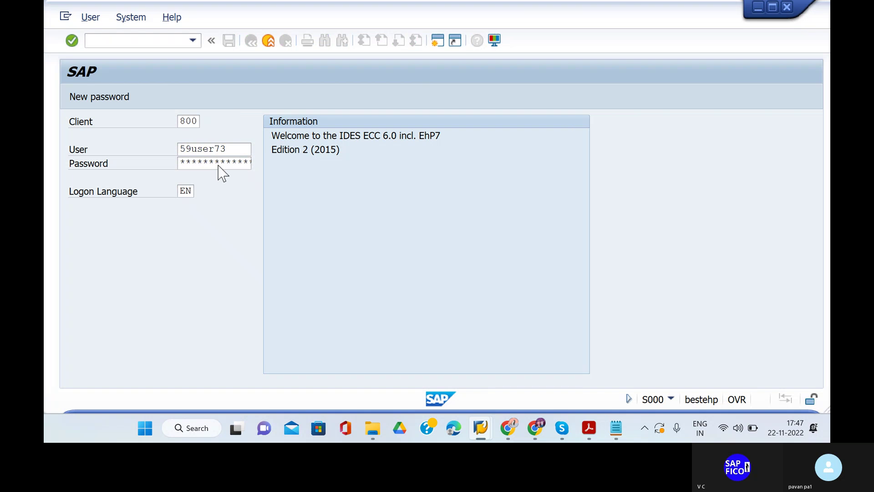
pyautogui.click(148, 319)
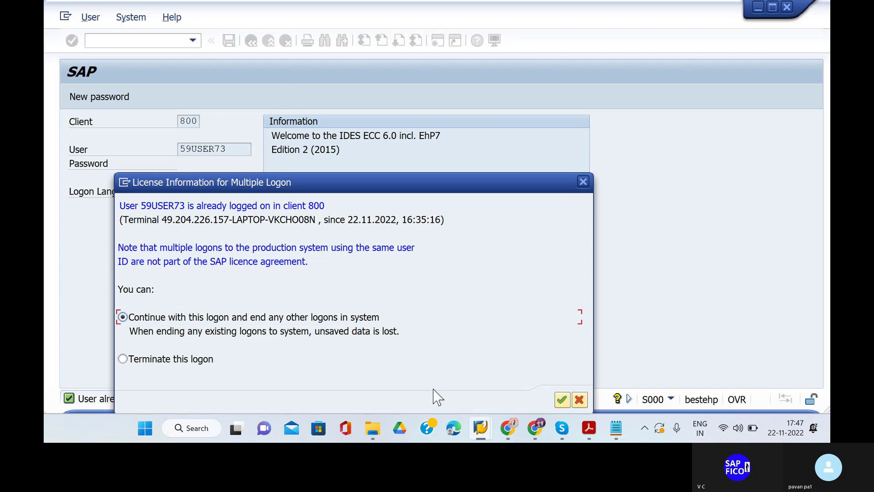
pyautogui.click(562, 400)
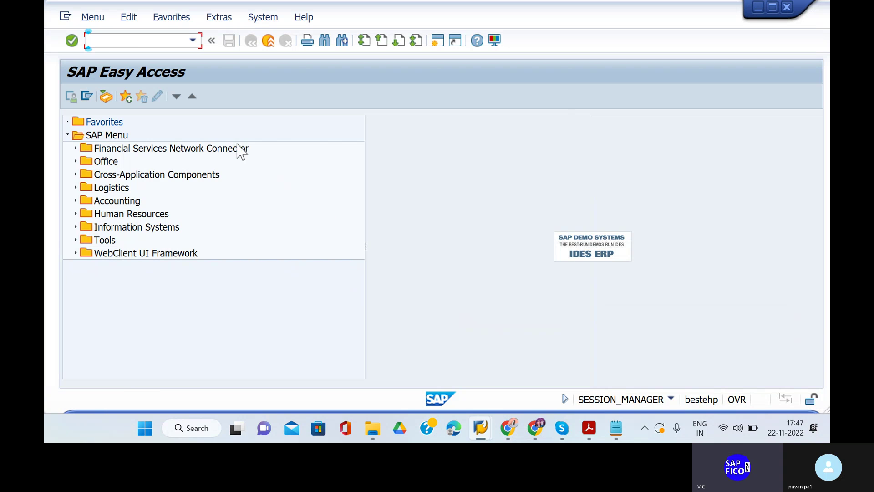
# Dismiss the connection error details and open the G/L account line item transaction fbl3n.
pyautogui.write('spro')
pyautogui.press('Return')
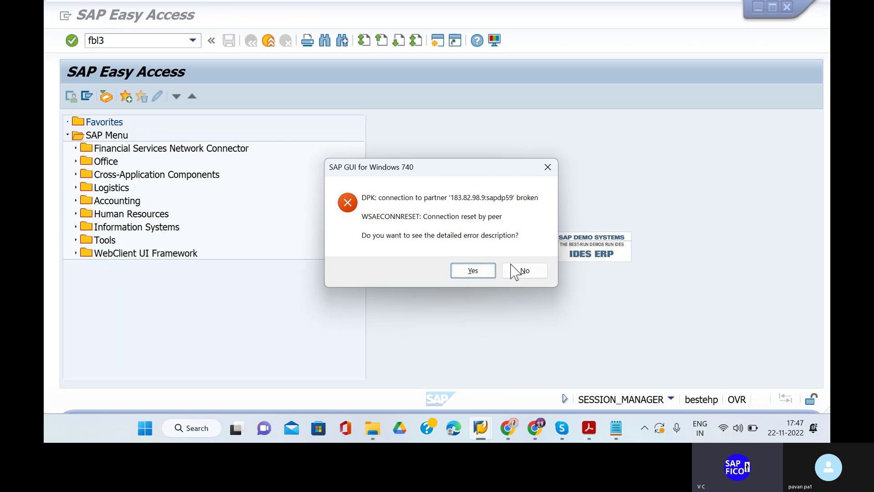
pyautogui.click(486, 272)
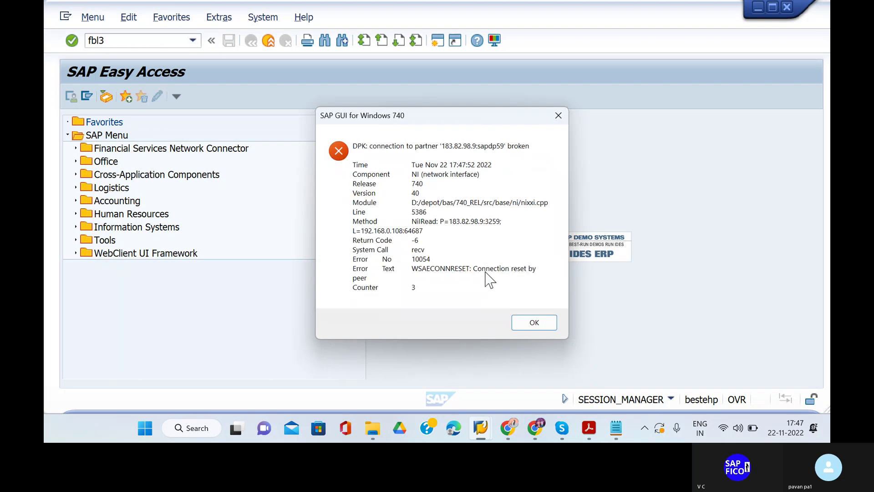
pyautogui.click(532, 323)
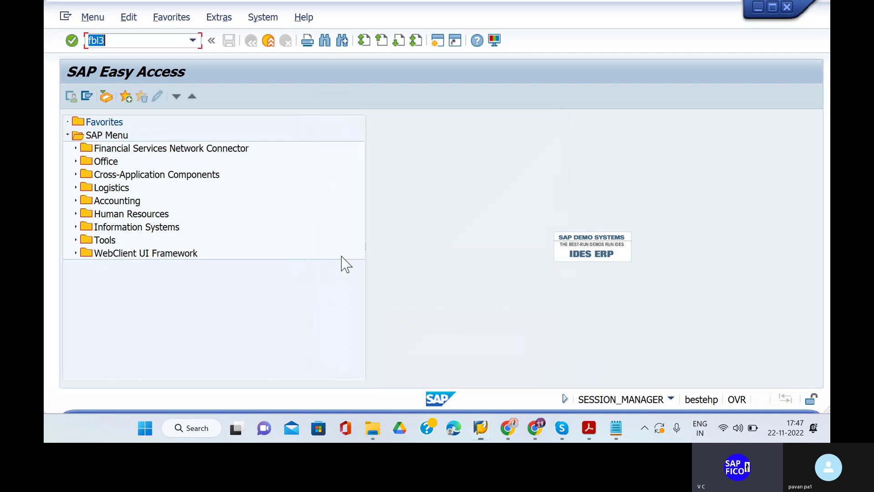
pyautogui.click(136, 41)
pyautogui.write('n')
pyautogui.press('Return')
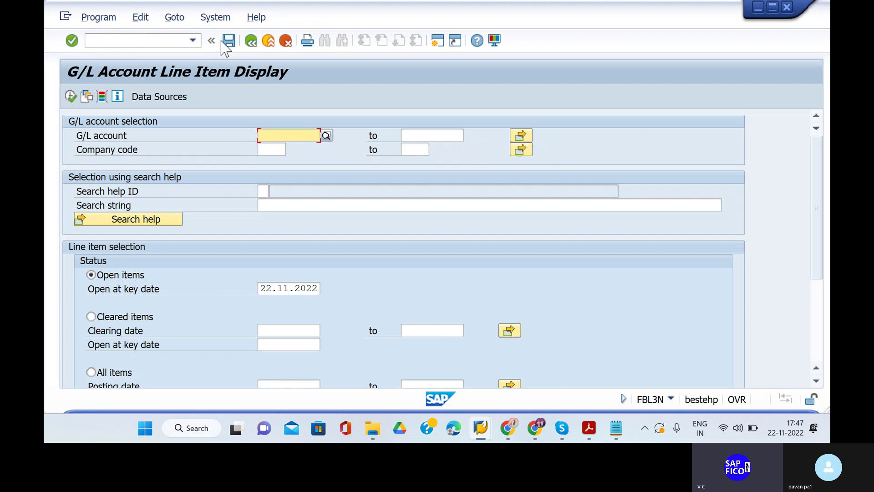
# Restrict the selection to company code KIND and the single G/L account values 200103 and 200104.
pyautogui.click(273, 149)
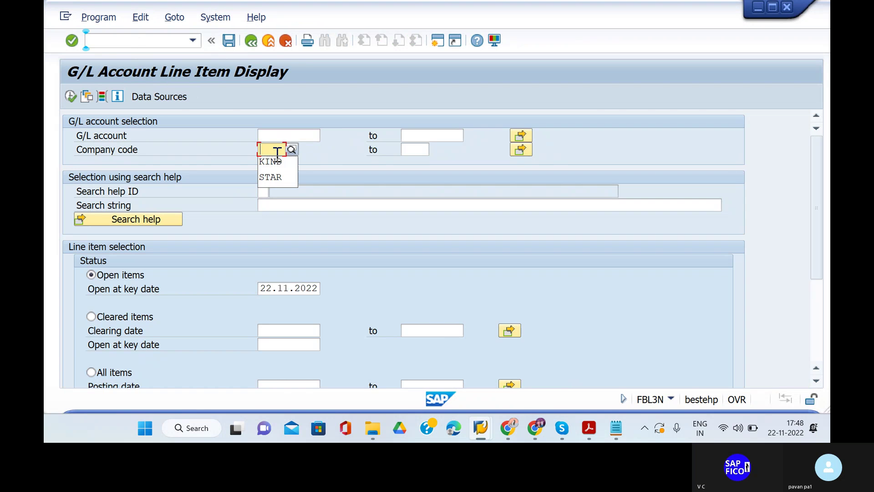
pyautogui.press('Down')
pyautogui.press('Return')
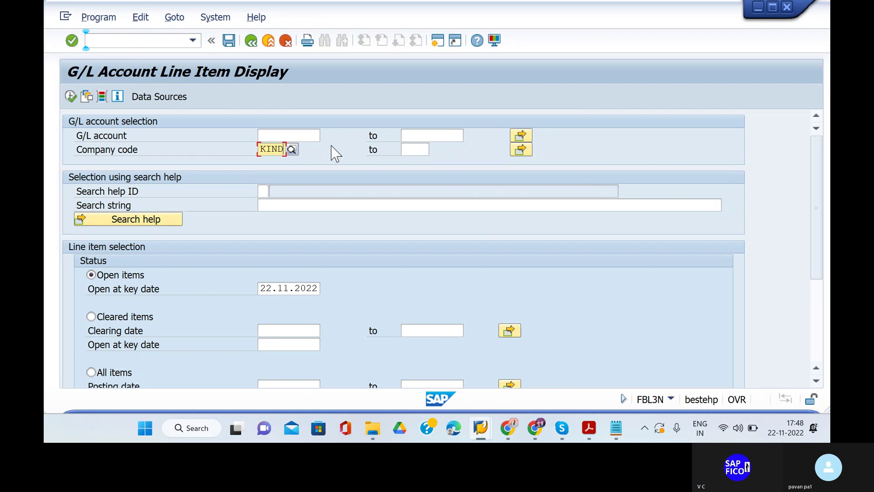
pyautogui.click(521, 135)
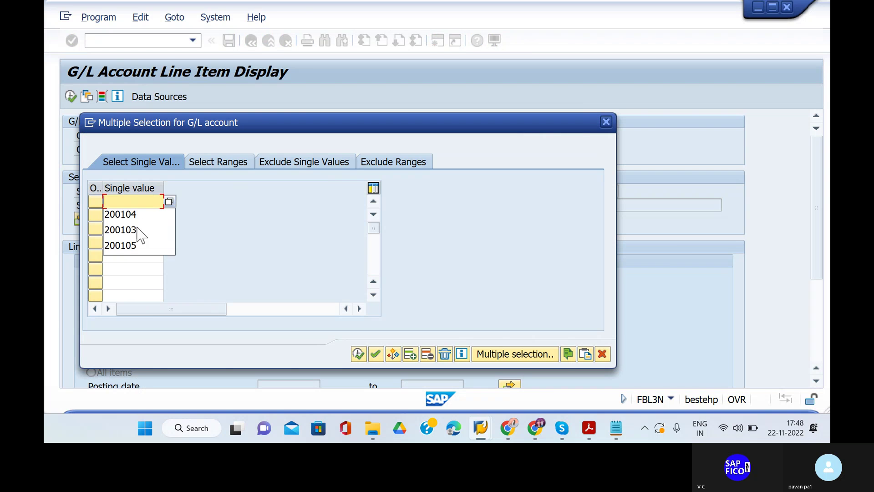
pyautogui.click(132, 232)
pyautogui.click(126, 214)
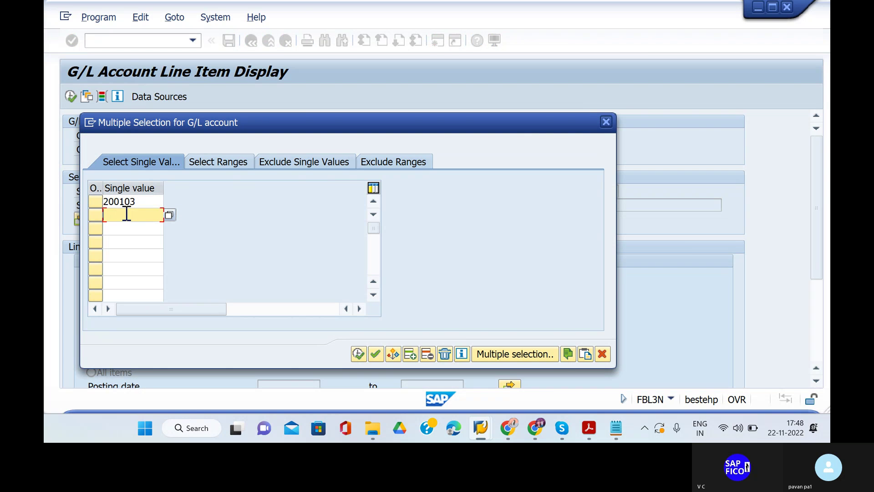
pyautogui.click(130, 229)
pyautogui.click(359, 354)
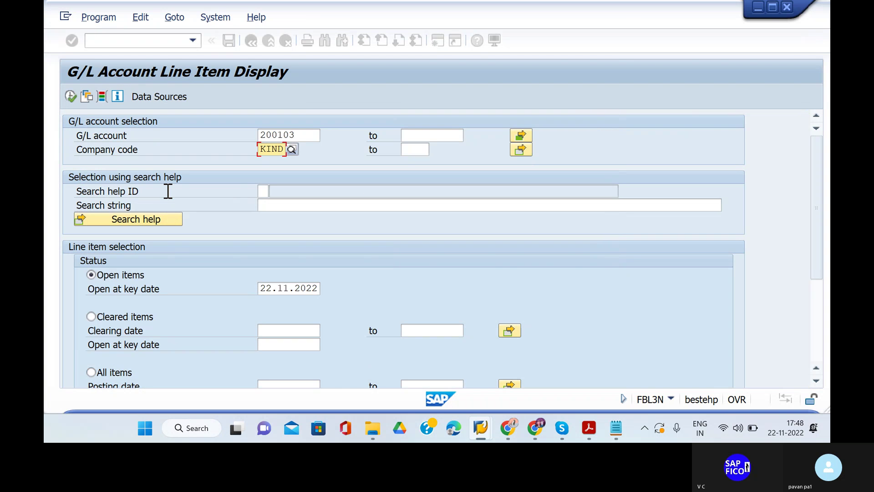
# Display the open line items and examine the balances of the main bank and outgoing bank EBS accounts.
pyautogui.click(71, 96)
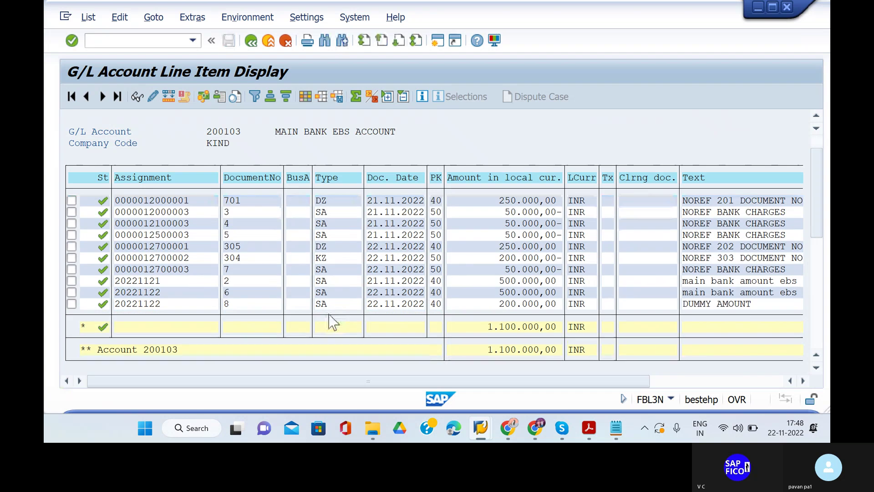
pyautogui.scroll(-4, 333, 323)
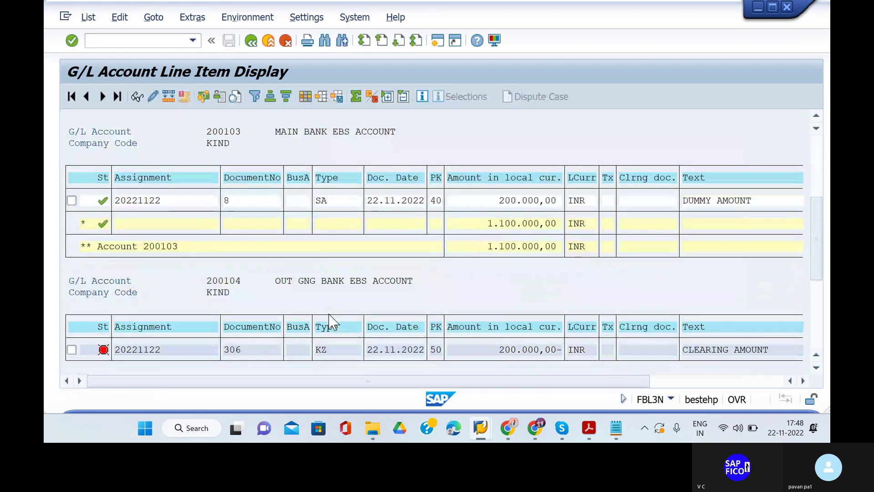
pyautogui.scroll(-1, 333, 322)
pyautogui.scroll(1, 332, 325)
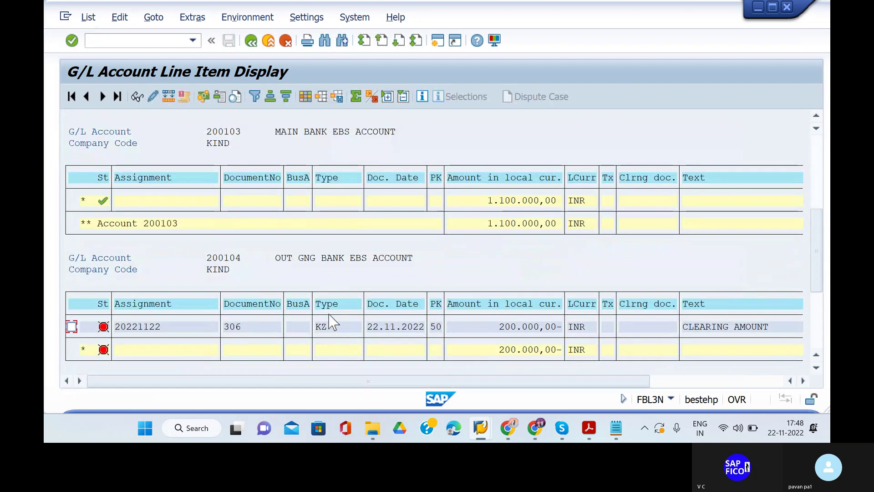
# Open the customer line item transaction fbl5n in a new session.
pyautogui.click(437, 40)
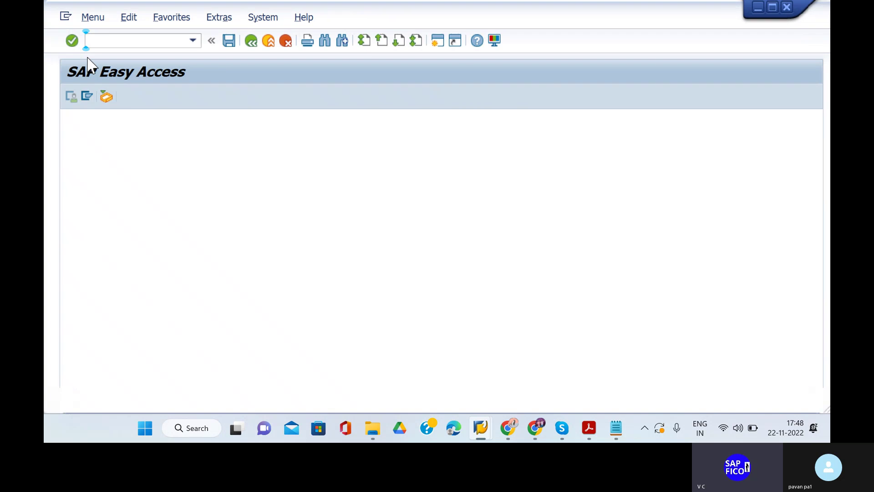
pyautogui.write('fbl5n')
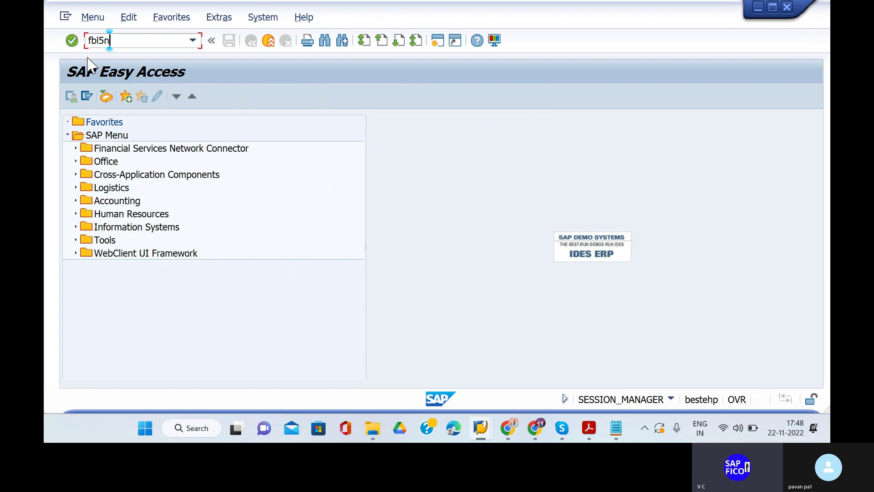
pyautogui.press('Return')
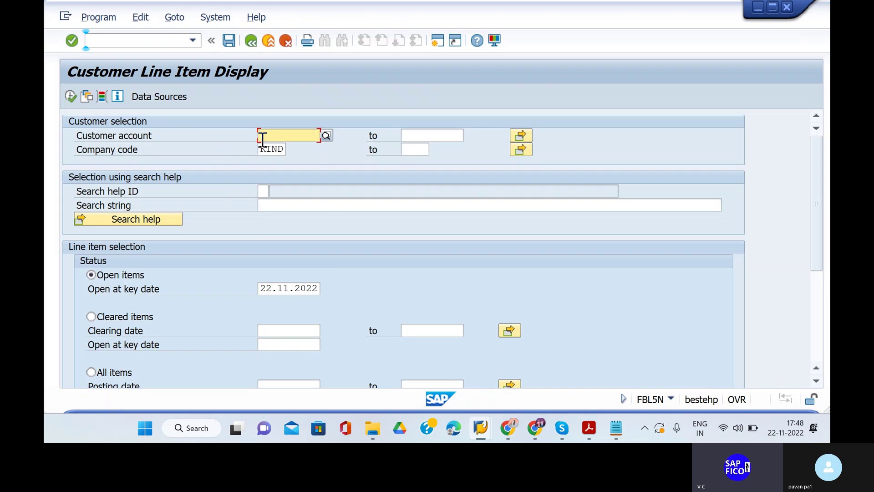
# Display the customer account's open items for company code KIND and open another SAP session.
pyautogui.click(263, 136)
pyautogui.click(279, 162)
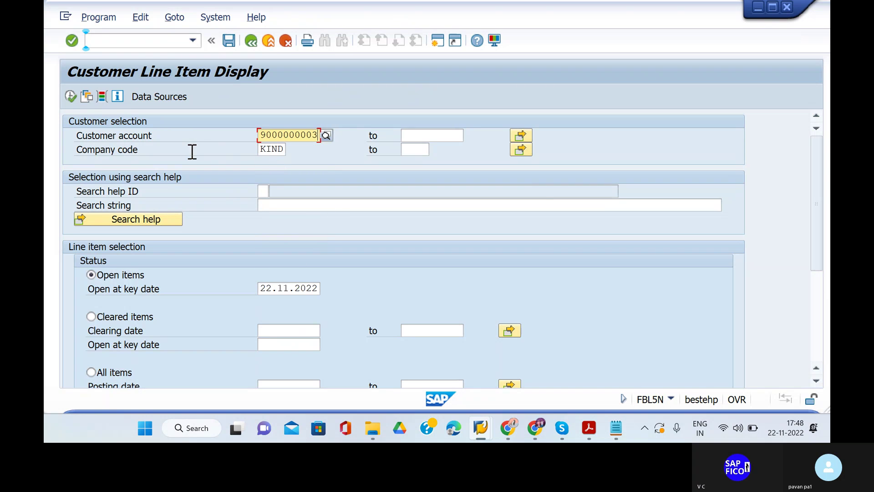
pyautogui.click(71, 97)
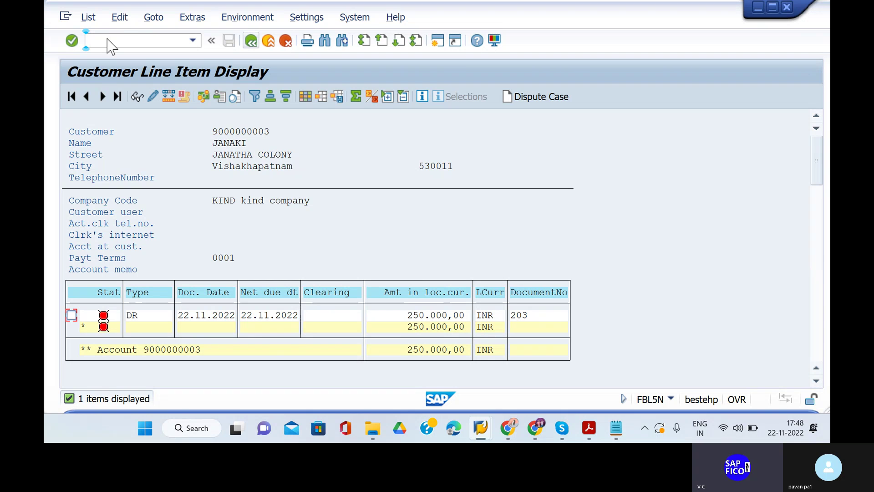
pyautogui.click(124, 36)
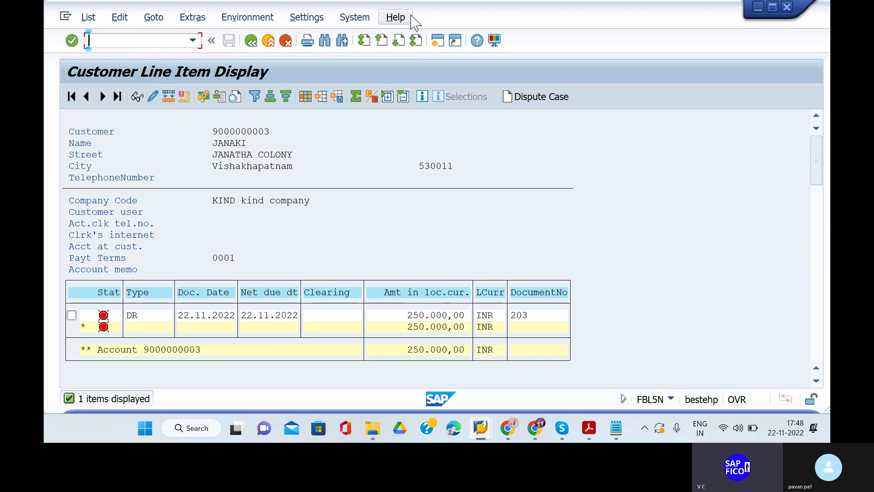
pyautogui.click(442, 41)
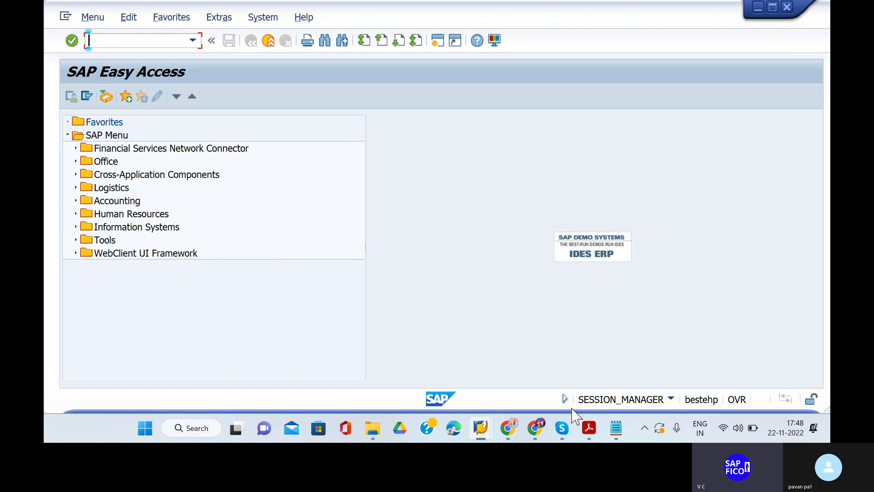
# Bring up the EBS test file and the PART 3 EBS notes in Notepad and look through the notes.
pyautogui.moveTo(616, 428)
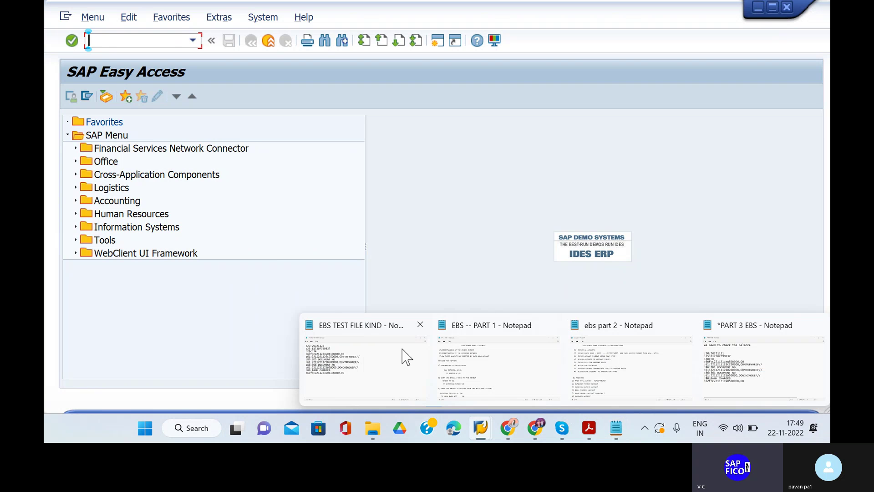
pyautogui.click(370, 359)
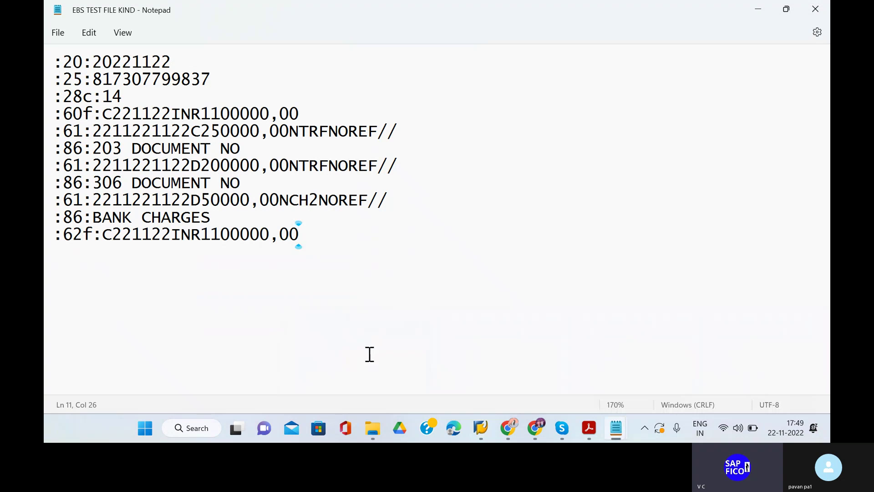
pyautogui.moveTo(615, 433)
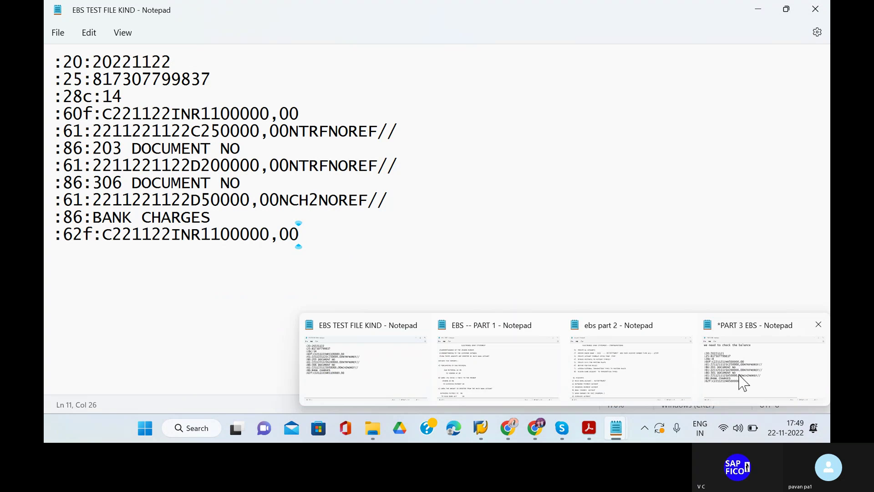
pyautogui.click(736, 381)
pyautogui.keyDown('ctrl'); pyautogui.scroll(-5, 283, 266); pyautogui.keyUp('ctrl')
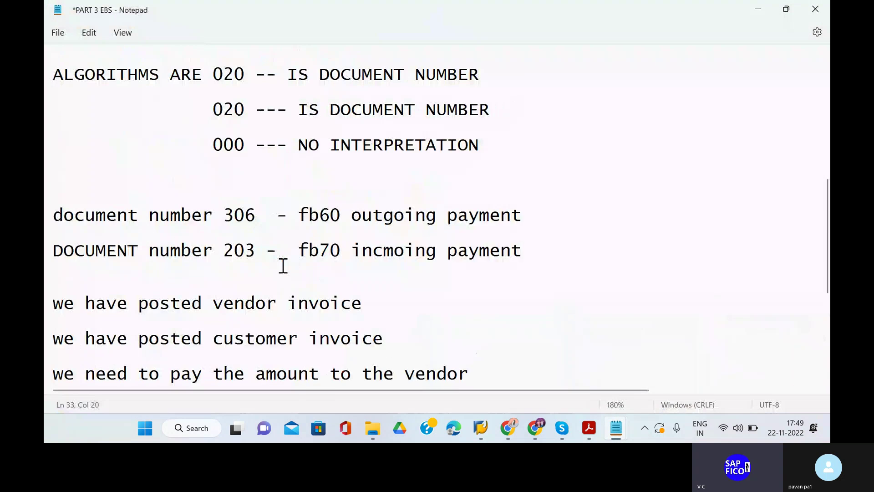
# Delete the bank statement data block below "we need to check the balance" in the notes and leave blank lines there.
pyautogui.keyDown('ctrl'); pyautogui.scroll(-4, 283, 266); pyautogui.keyUp('ctrl')
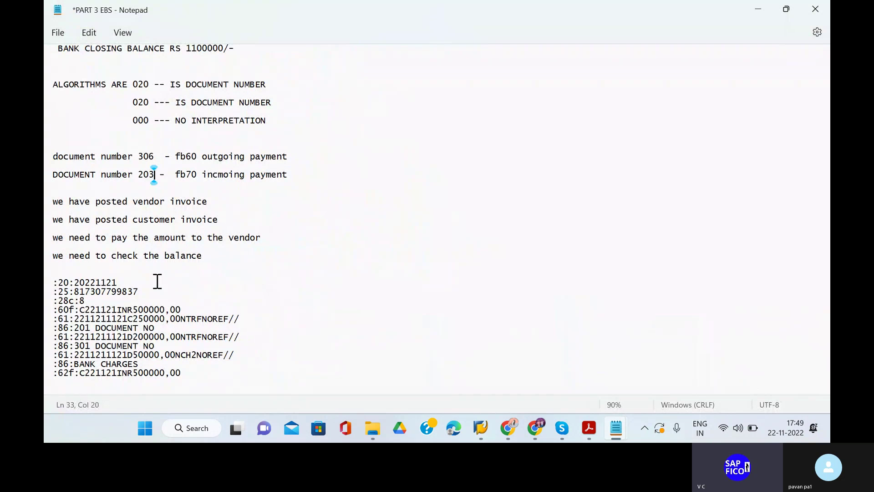
pyautogui.click(214, 258)
pyautogui.press('Return')
pyautogui.press('Return')
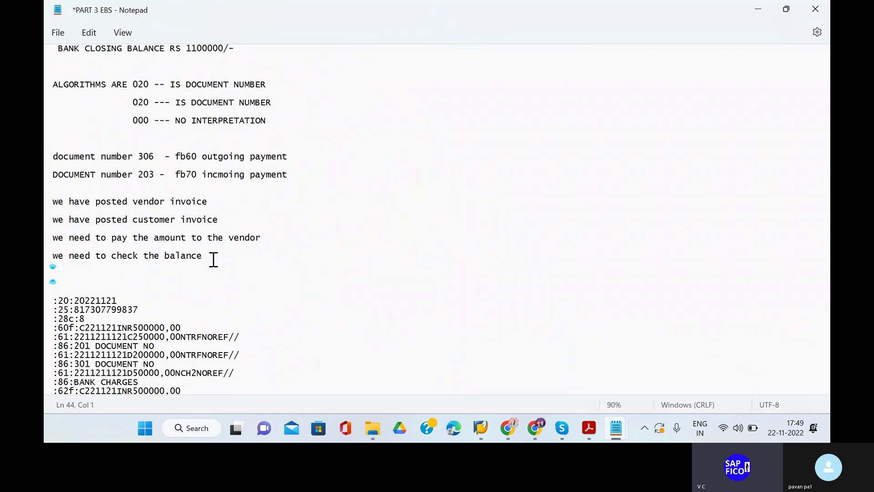
pyautogui.scroll(-1, 213, 259)
pyautogui.moveTo(181, 344); pyautogui.dragTo(46, 255)
pyautogui.press('BackSpace')
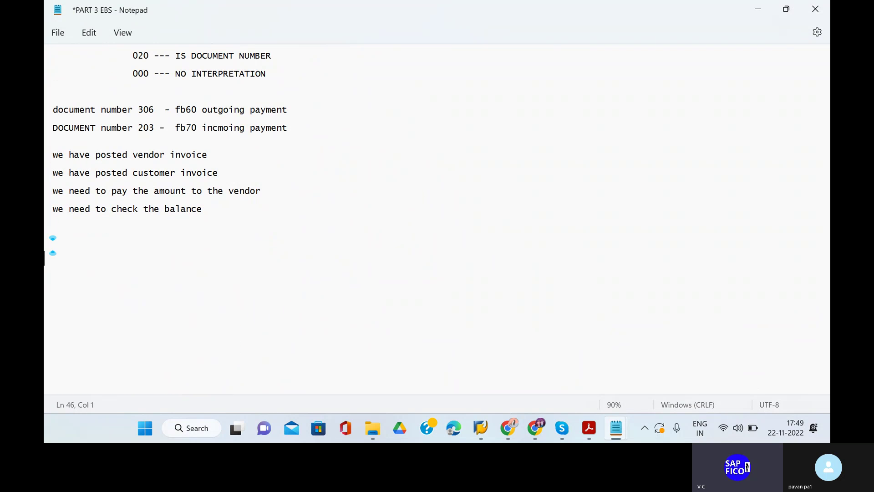
# Add the note "uploading bank statements using tcode ff_5" below the balance line.
pyautogui.write('uploading bab')
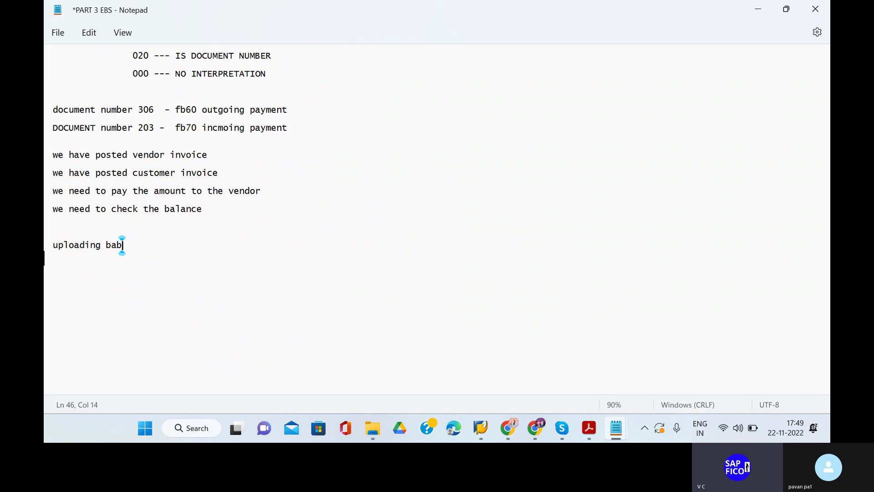
pyautogui.press('BackSpace')
pyautogui.write('nk statemen')
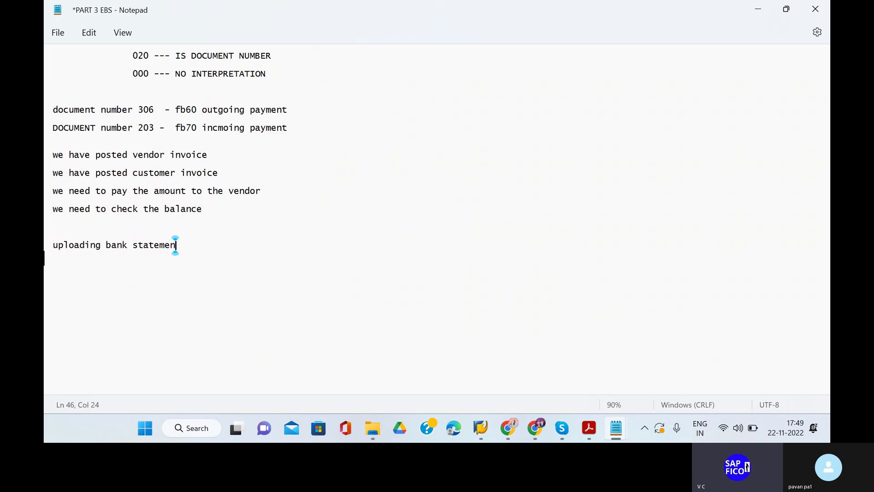
pyautogui.write('ts using tcode')
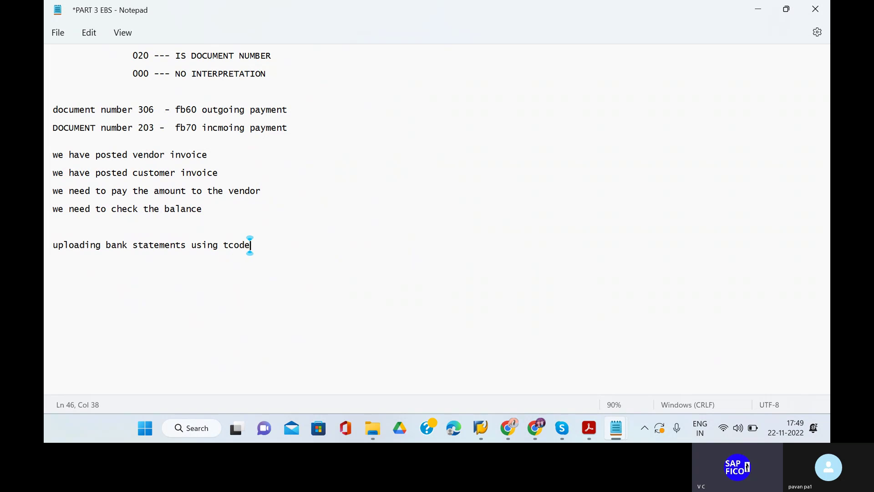
pyautogui.write(' ff_5')
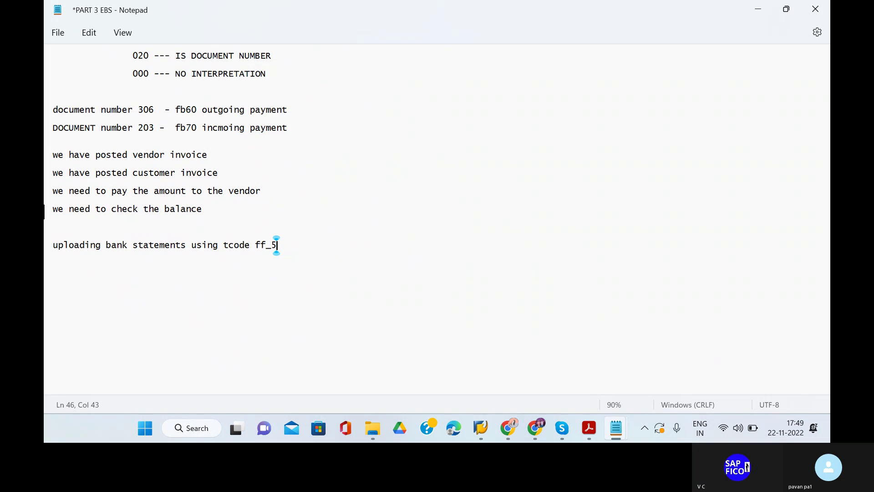
# Switch to the free SAP Easy Access session and open the bank statement upload transaction FF_5.
pyautogui.moveTo(481, 428)
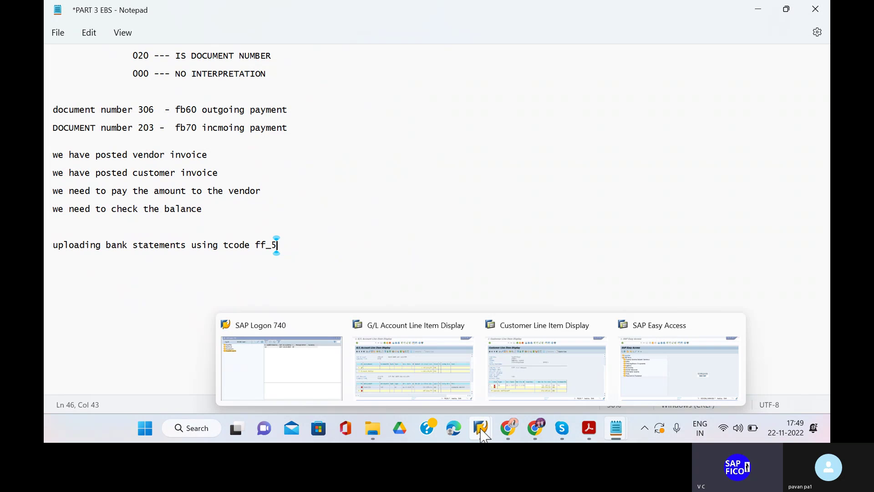
pyautogui.click(679, 374)
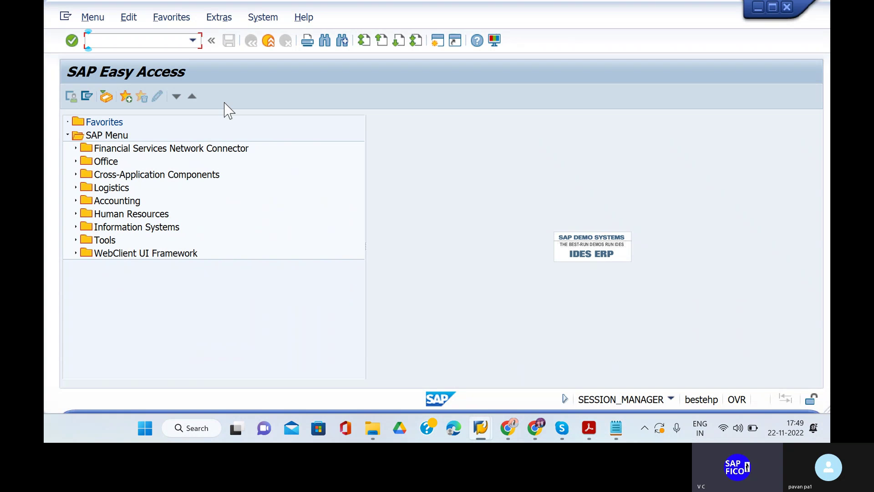
pyautogui.write('/n')
pyautogui.press('Return')
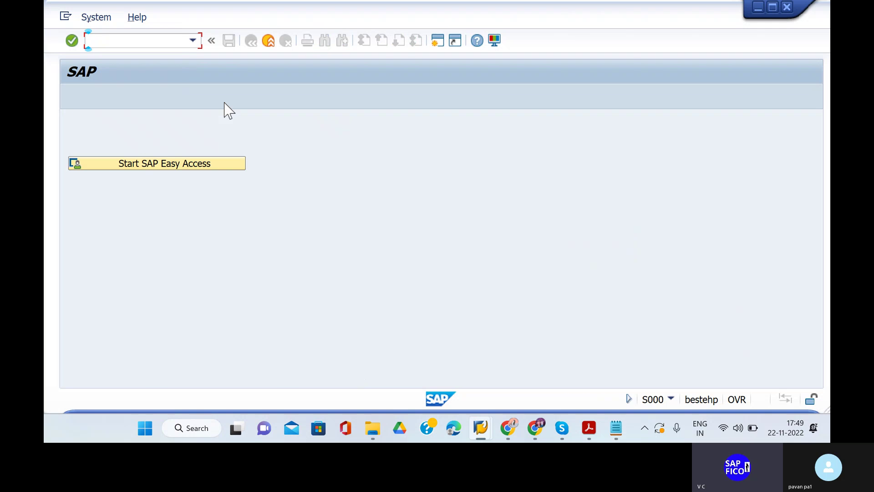
pyautogui.write('f')
pyautogui.press('BackSpace')
pyautogui.write('FF_5')
pyautogui.press('Return')
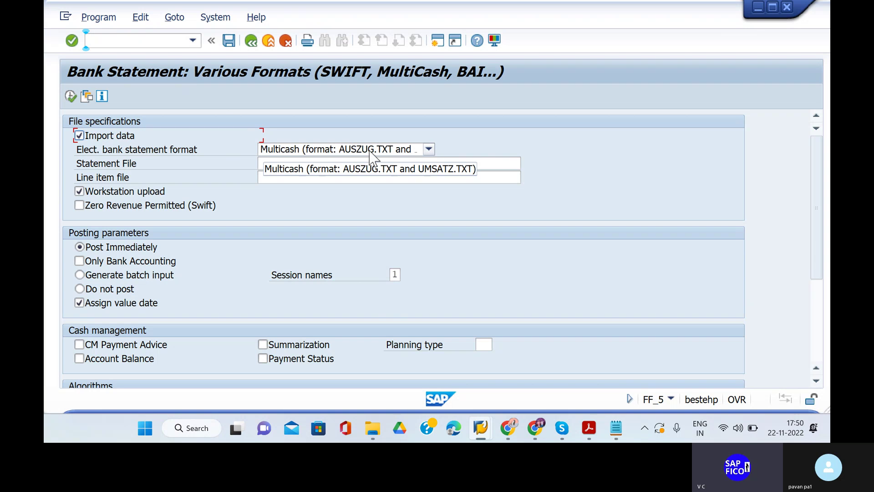
# Set the statement format to SWIFT MT940 - Field 86: Structure Recognized Automatically and choose EBS TEST FILE KIND from Downloads as the statement file.
pyautogui.click(400, 150)
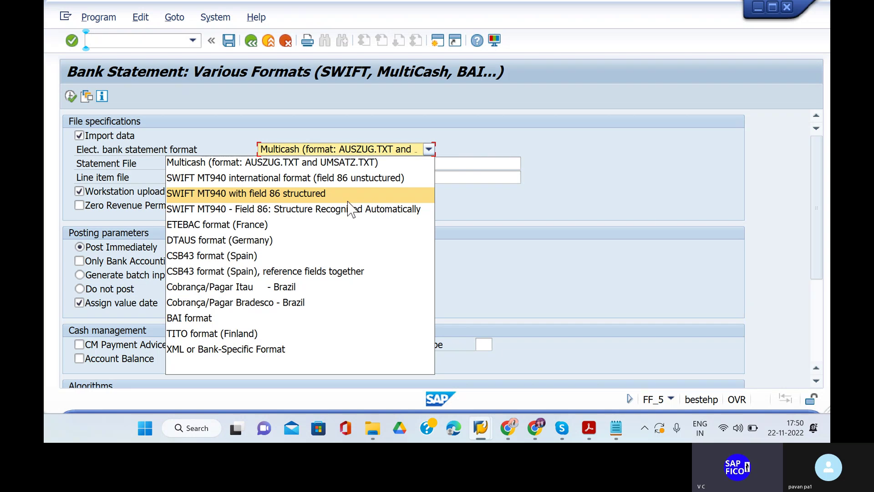
pyautogui.click(385, 210)
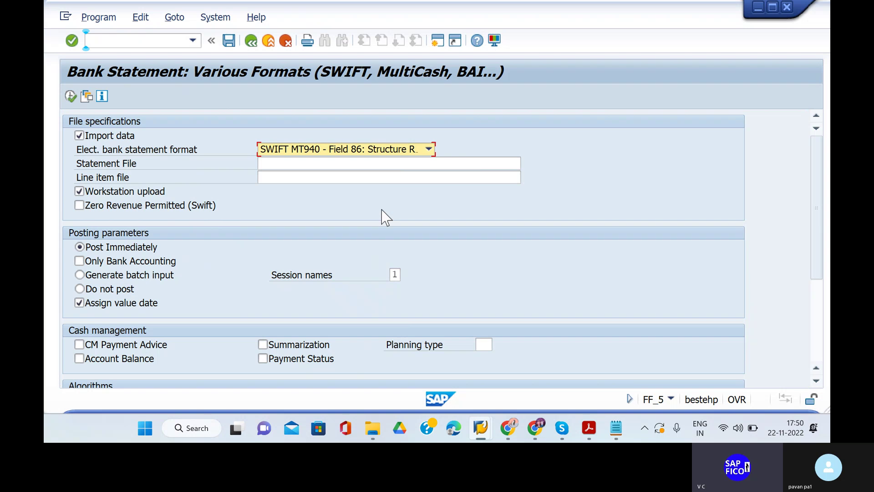
pyautogui.click(483, 160)
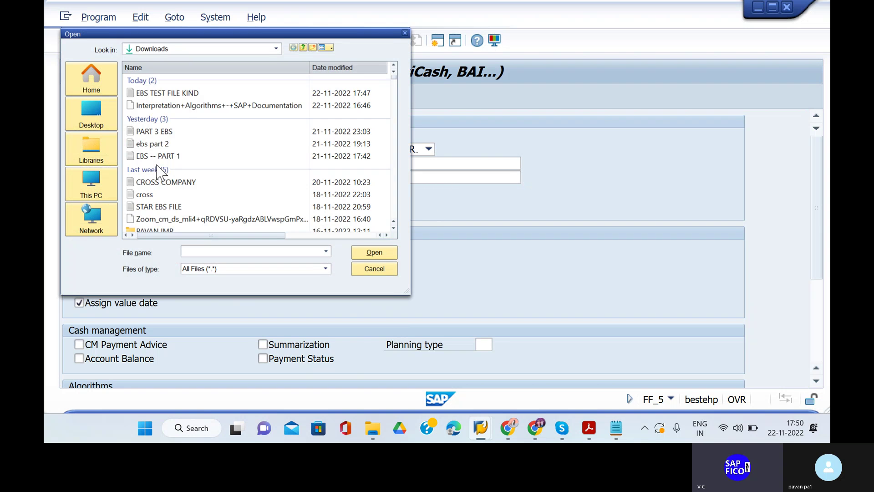
pyautogui.press('F4')
pyautogui.click(183, 93)
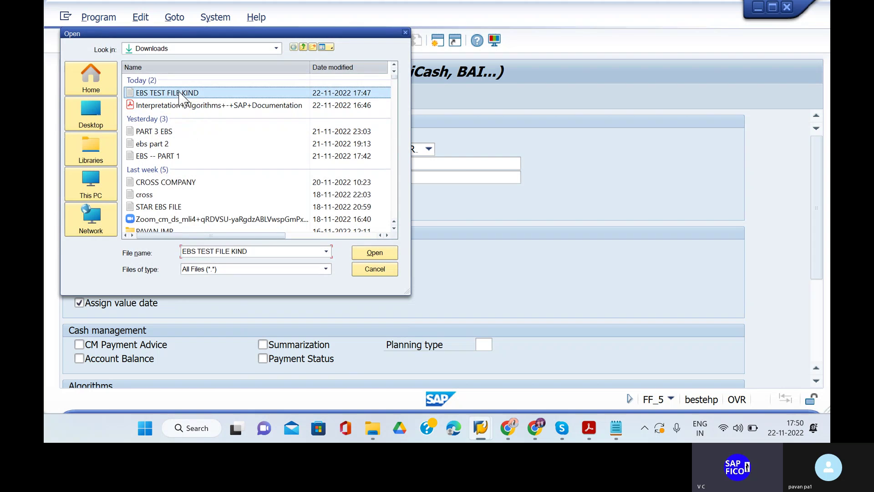
pyautogui.click(375, 253)
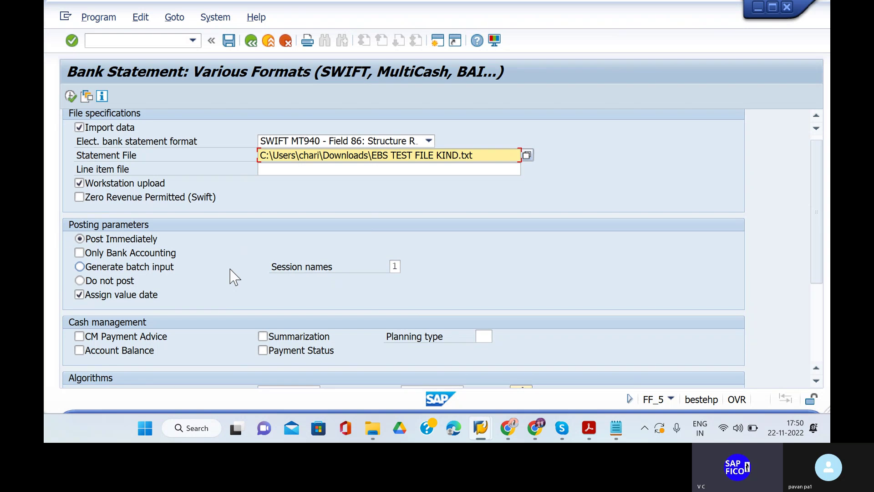
# Set both the BELNR and XBLNR number intervals under Algorithms to 1 to 9999.
pyautogui.scroll(-2, 234, 276)
pyautogui.scroll(-1, 234, 276)
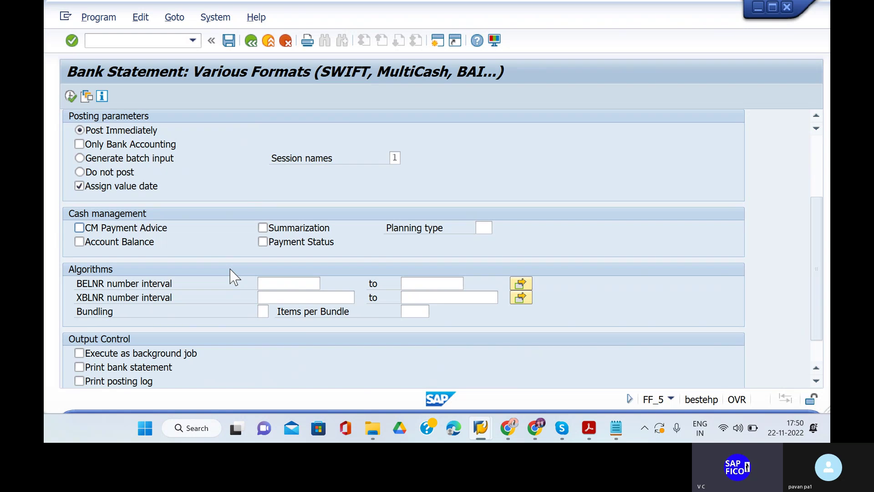
pyautogui.click(299, 284)
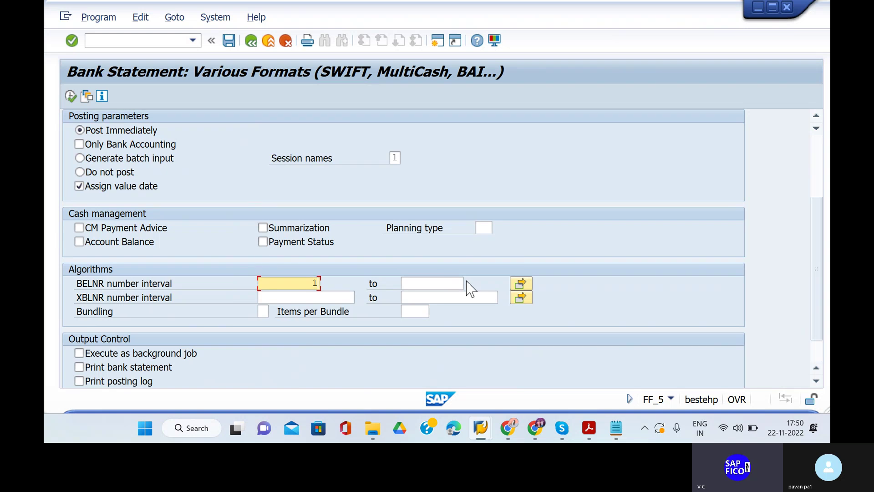
pyautogui.click(453, 286)
pyautogui.write('9999')
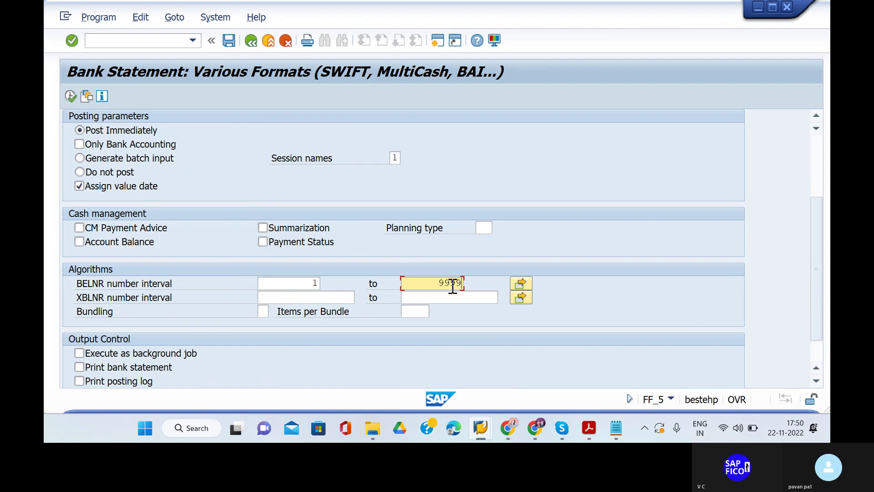
pyautogui.click(344, 299)
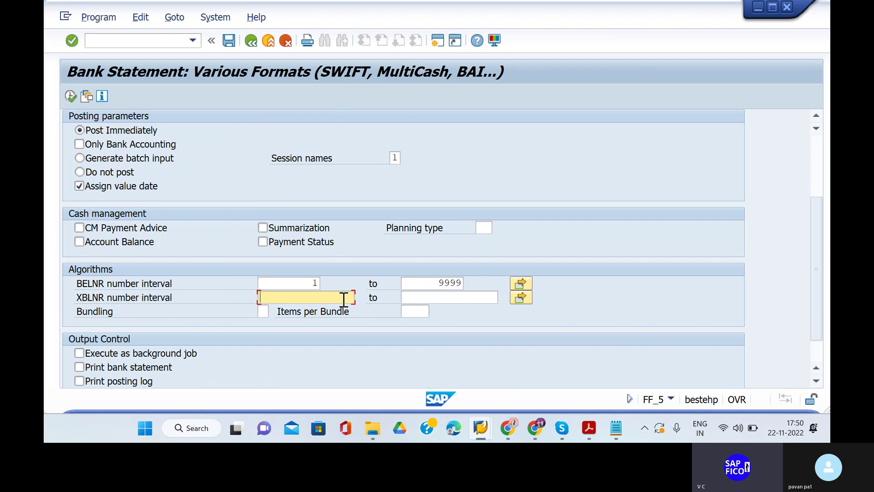
pyautogui.write('1')
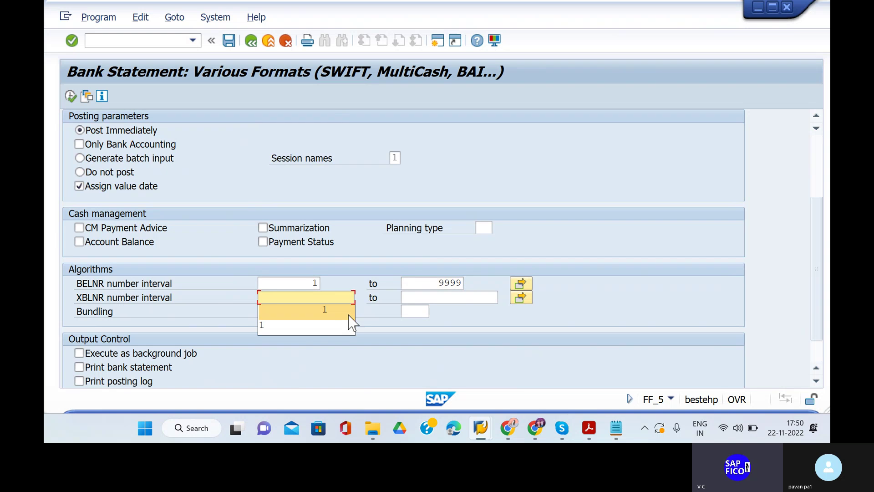
pyautogui.click(475, 297)
pyautogui.write('999')
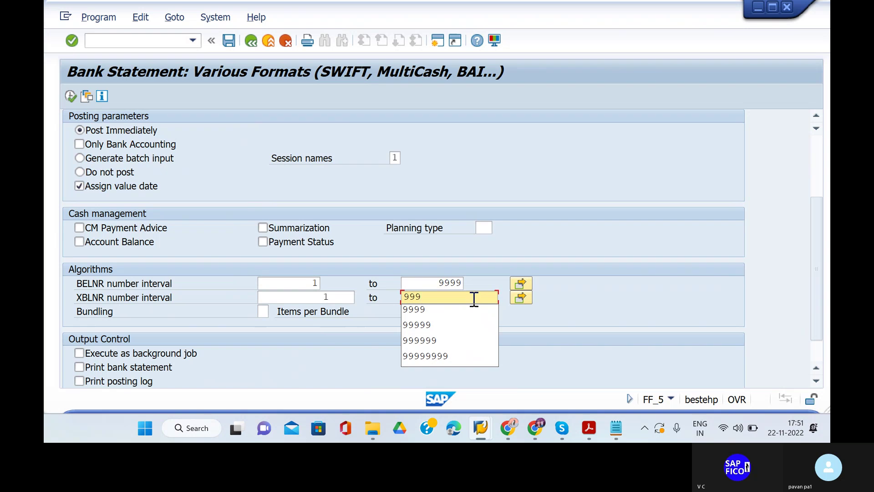
pyautogui.click(477, 308)
pyautogui.press('Return')
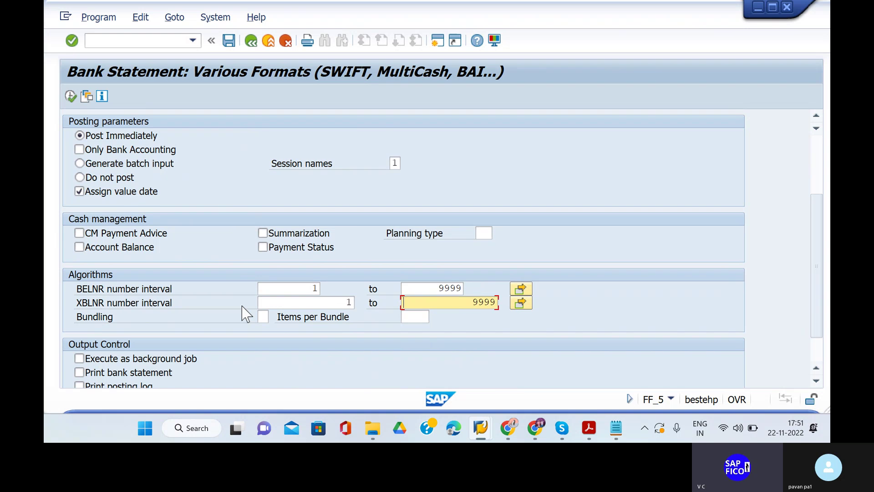
# Enable Print bank statement and Print posting log in the output control, and start saving the selections as a variant.
pyautogui.scroll(-2, 246, 314)
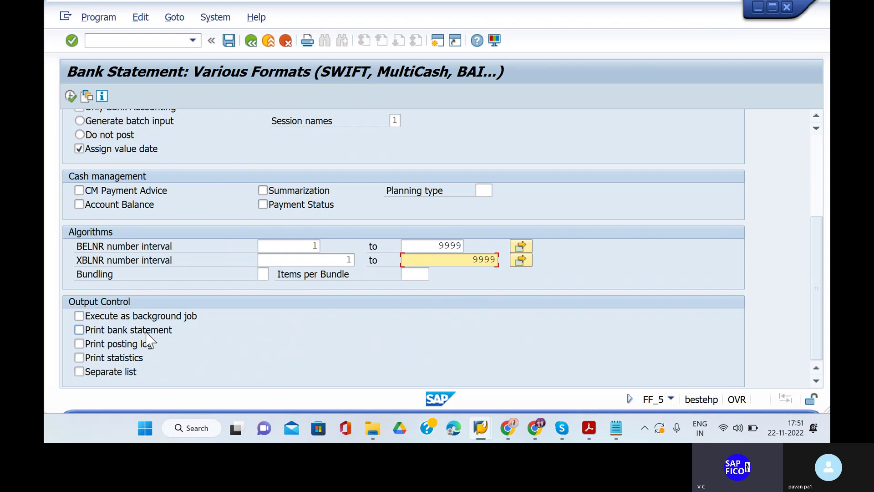
pyautogui.click(84, 331)
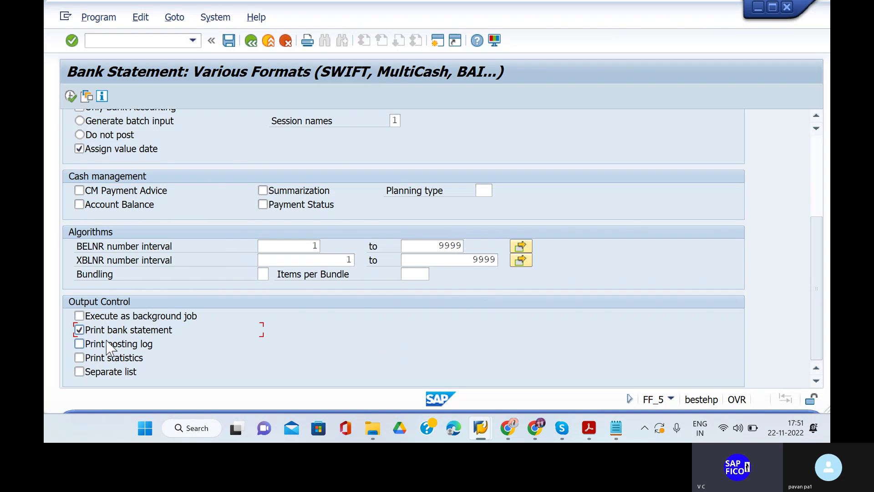
pyautogui.click(88, 344)
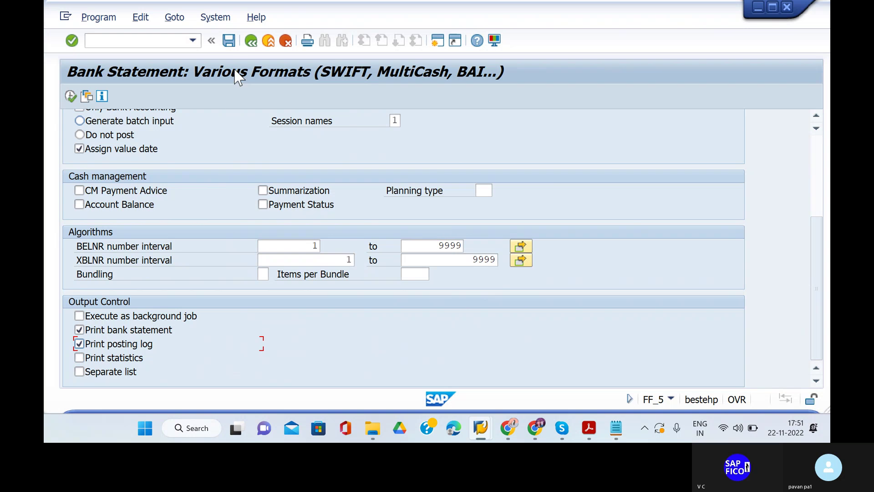
pyautogui.click(229, 40)
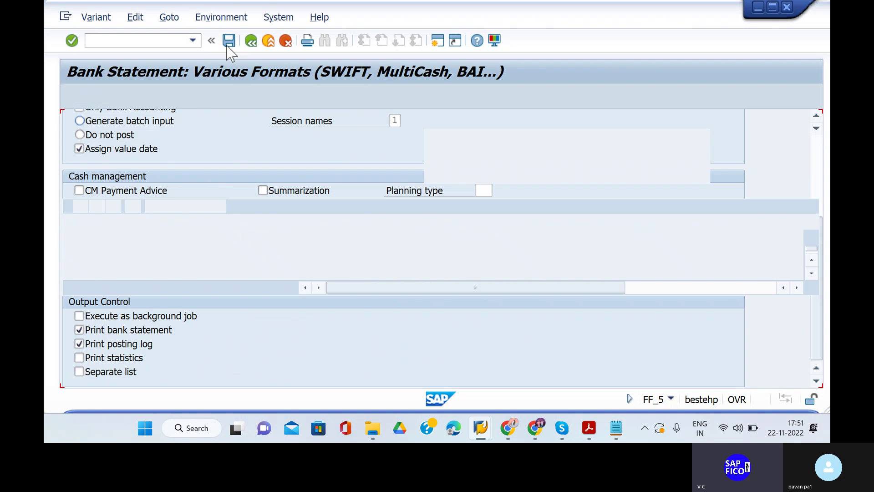
pyautogui.hotkey('alt', 'Tab')
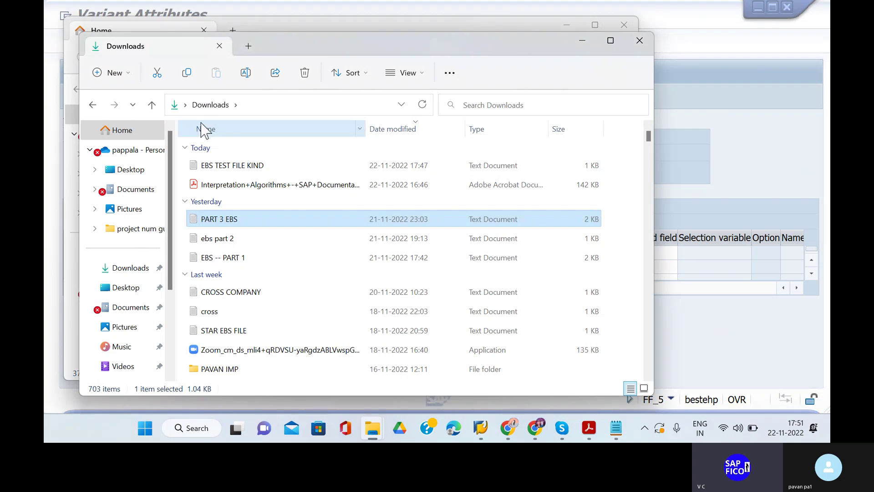
pyautogui.click(639, 51)
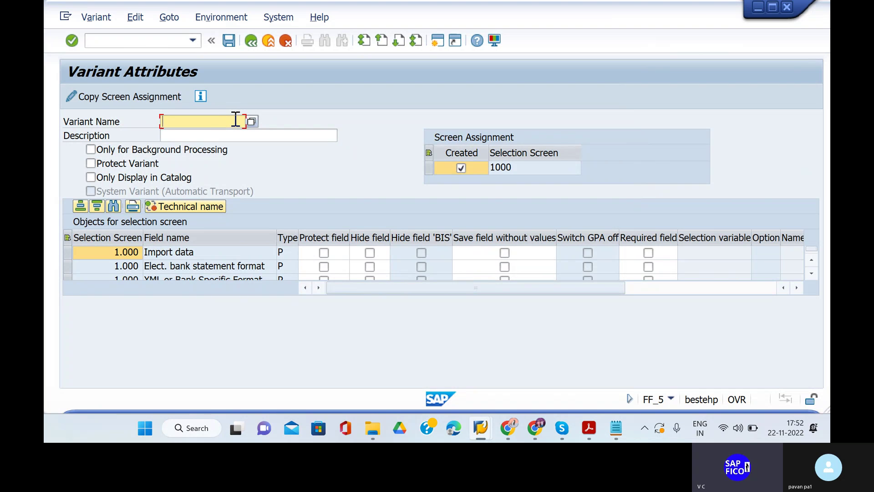
pyautogui.write('b')
pyautogui.press('BackSpace')
pyautogui.write('balaji')
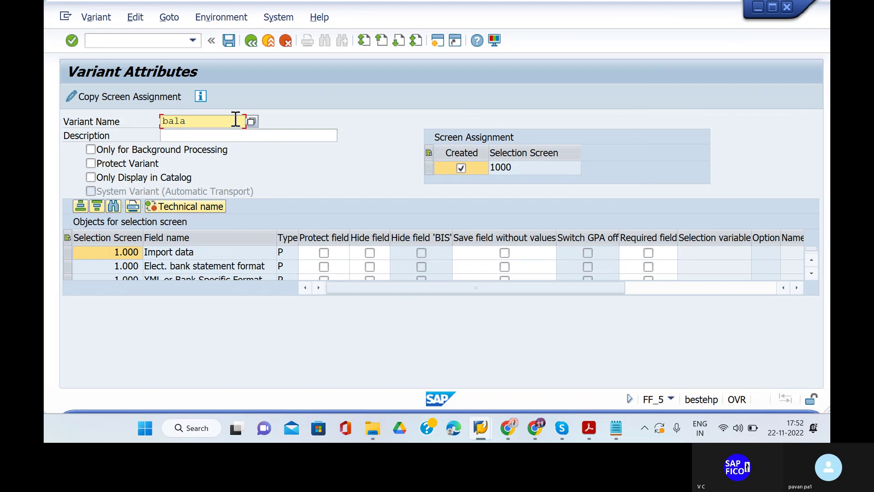
pyautogui.click(214, 135)
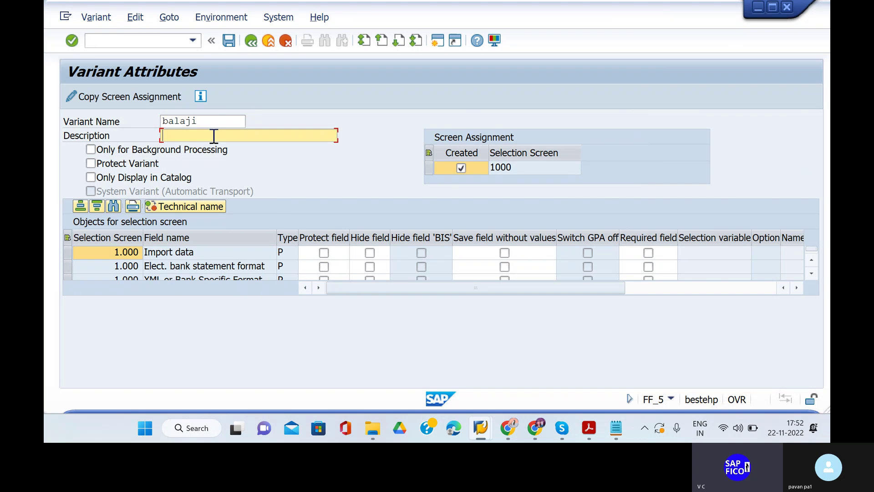
pyautogui.click(203, 121)
pyautogui.press('BackSpace')
pyautogui.press('BackSpace')
pyautogui.press('BackSpace')
pyautogui.press('BackSpace')
pyautogui.press('BackSpace')
pyautogui.press('BackSpace')
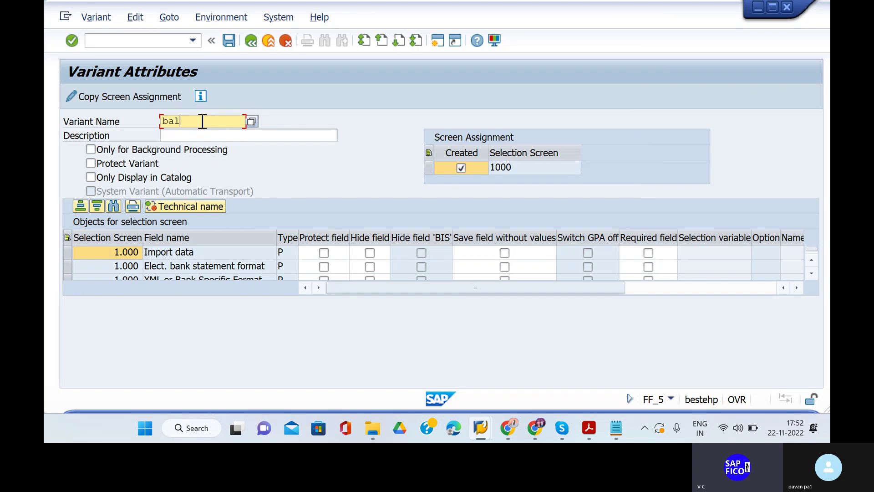
pyautogui.press('BackSpace')
# Enter the person's name in capitals as the variant name, describe it with that name plus EBS STATEMENT, and save the variant.
pyautogui.write('BALAJI')
pyautogui.click(194, 134)
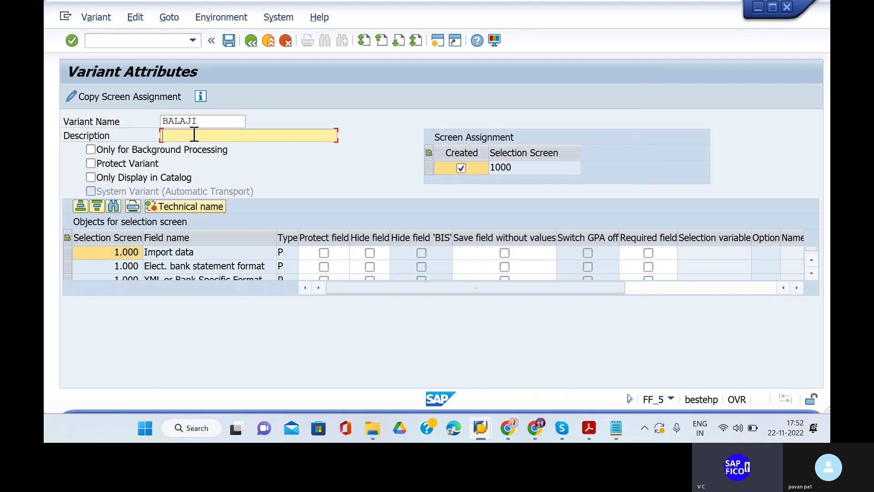
pyautogui.write('BALAJI EBS STAT')
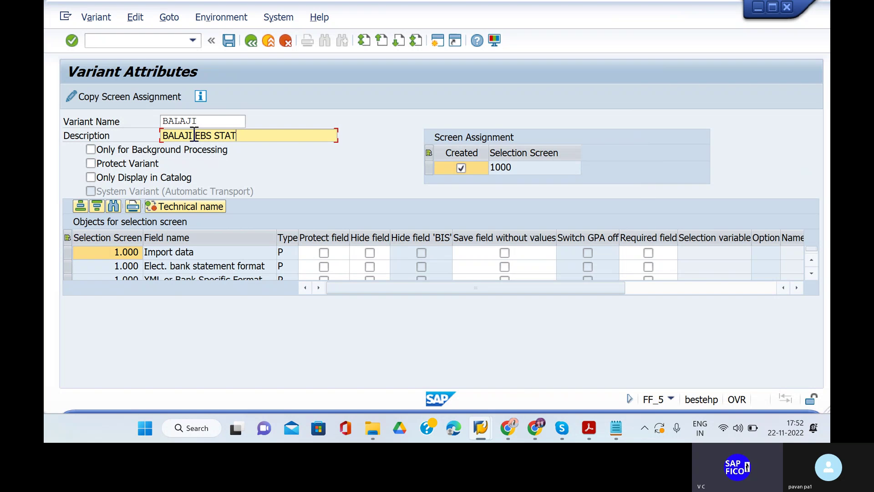
pyautogui.write('EMENT')
pyautogui.click(229, 41)
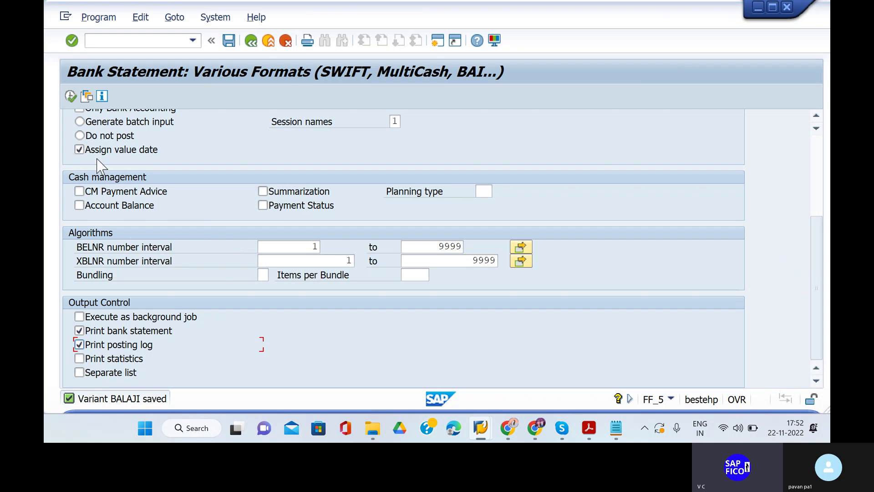
# Run the bank statement upload, allowing access to the statement file, and proceed from the posting log to the printed bank statement.
pyautogui.click(69, 96)
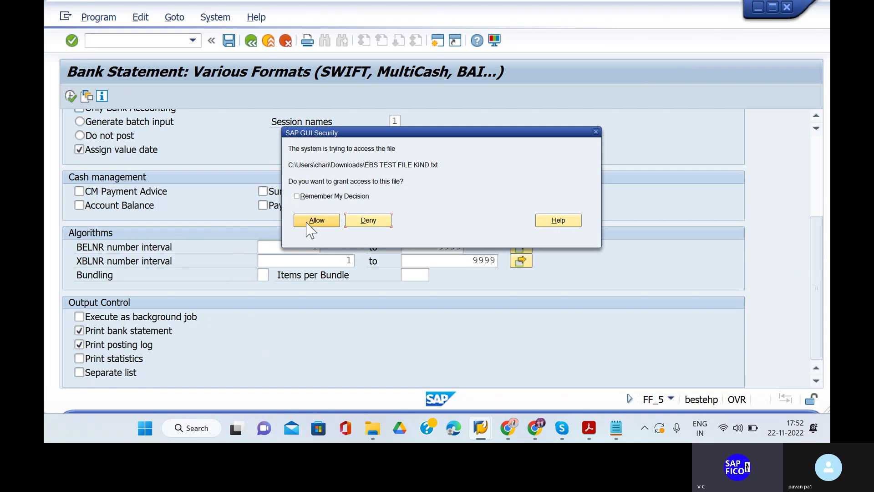
pyautogui.click(311, 223)
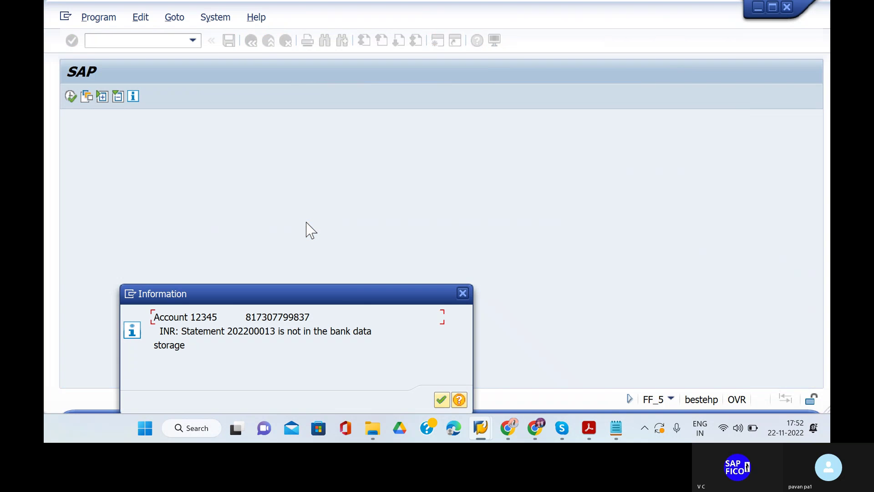
pyautogui.moveTo(331, 302); pyautogui.dragTo(328, 219)
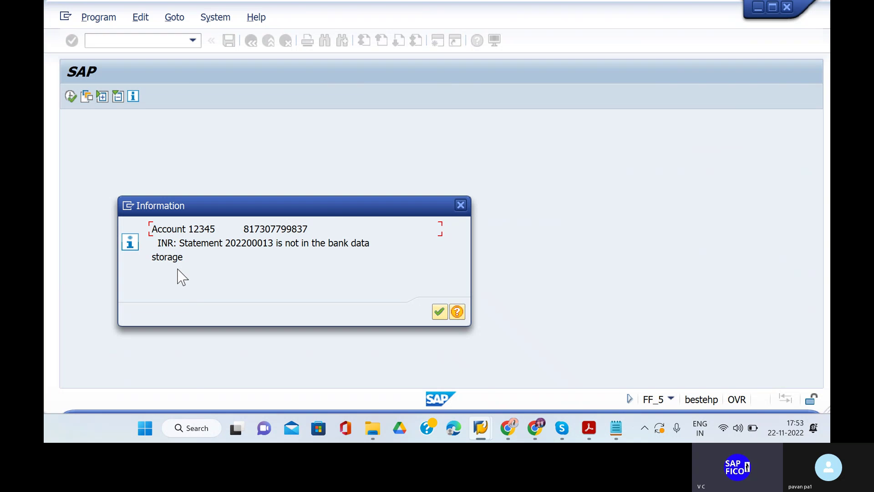
pyautogui.press('Return')
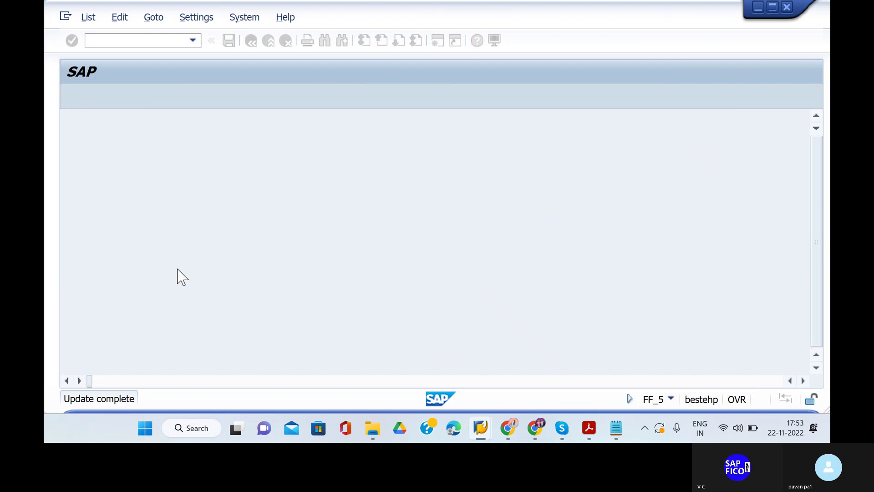
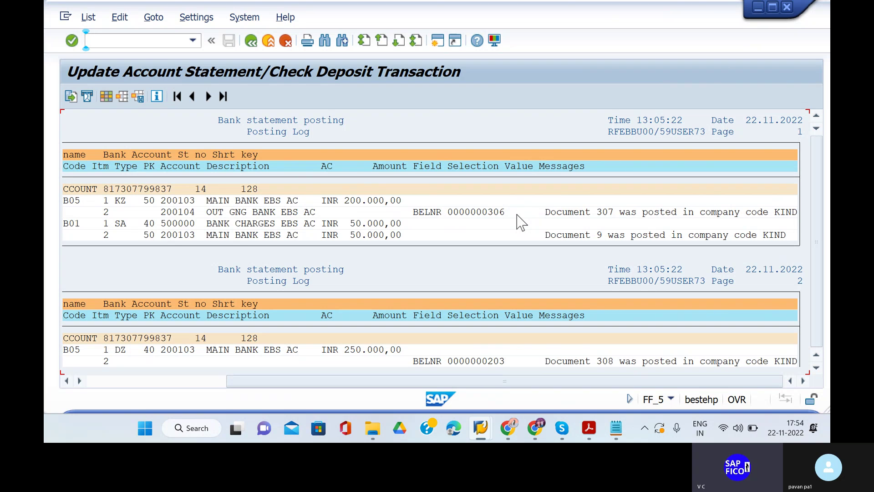
pyautogui.click(251, 42)
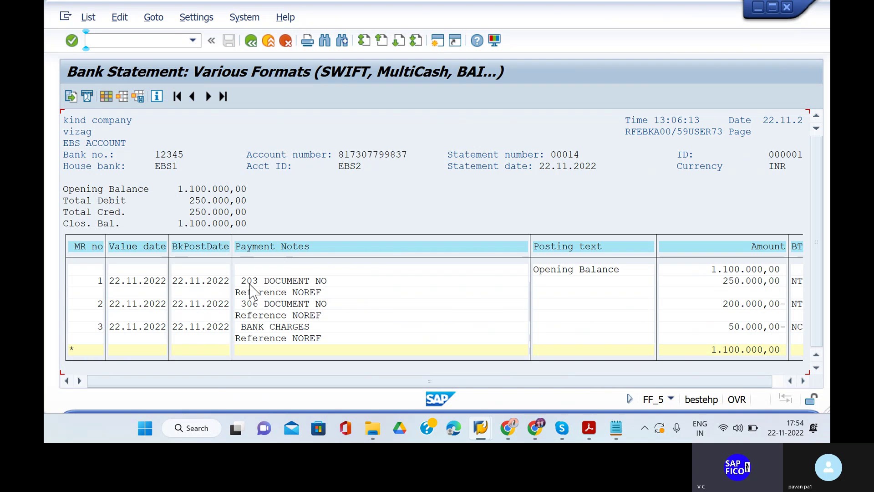
pyautogui.click(779, 381)
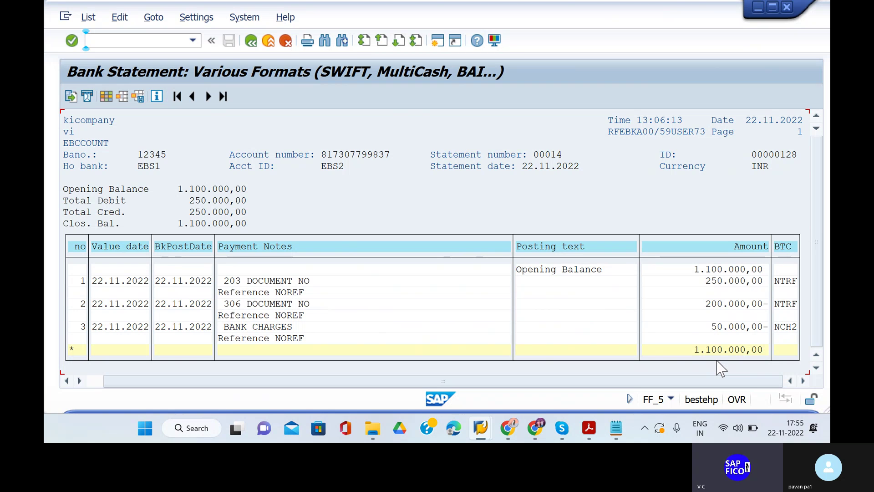
# Switch to the G/L Account Line Item Display session, refresh the list and check the items and balance of the main bank EBS account.
pyautogui.moveTo(481, 428)
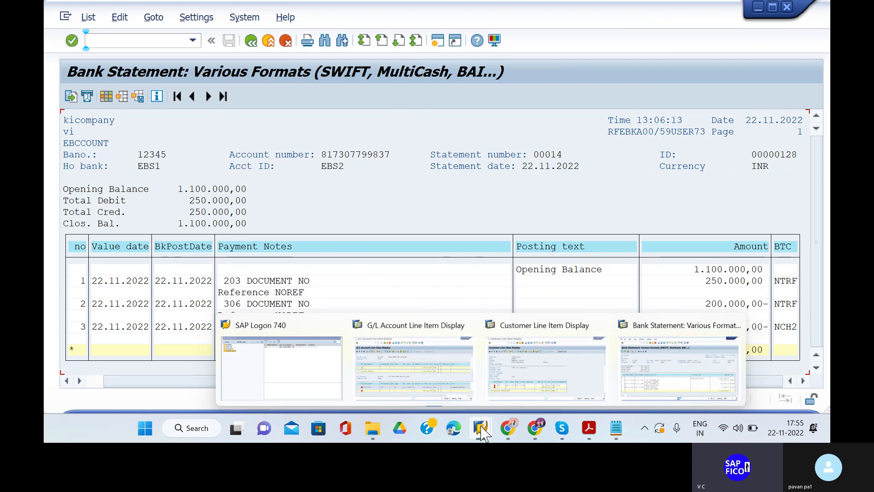
pyautogui.click(407, 377)
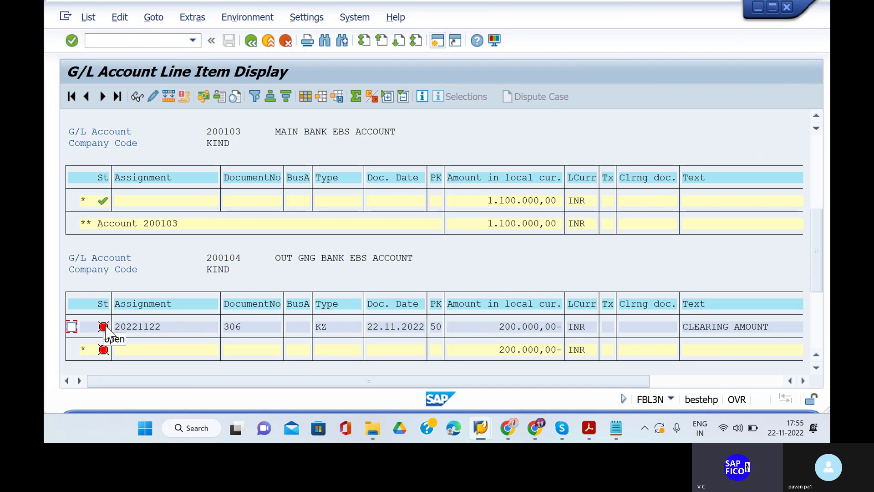
pyautogui.click(88, 18)
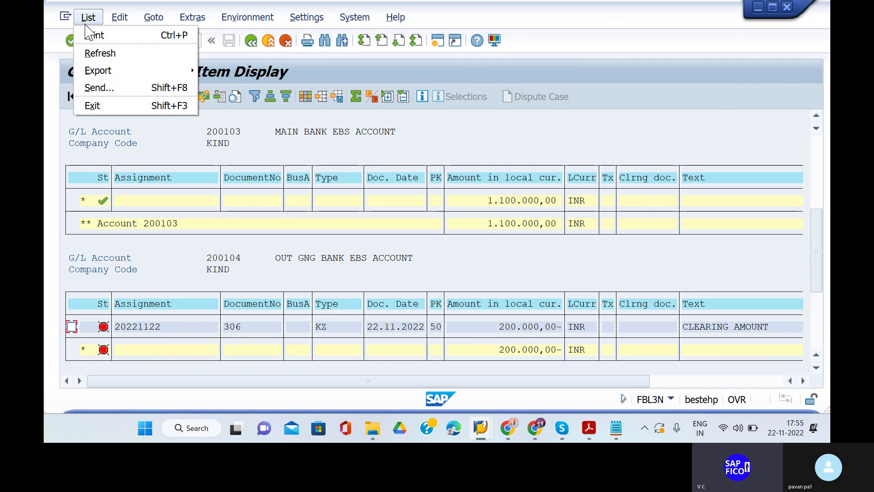
pyautogui.click(97, 54)
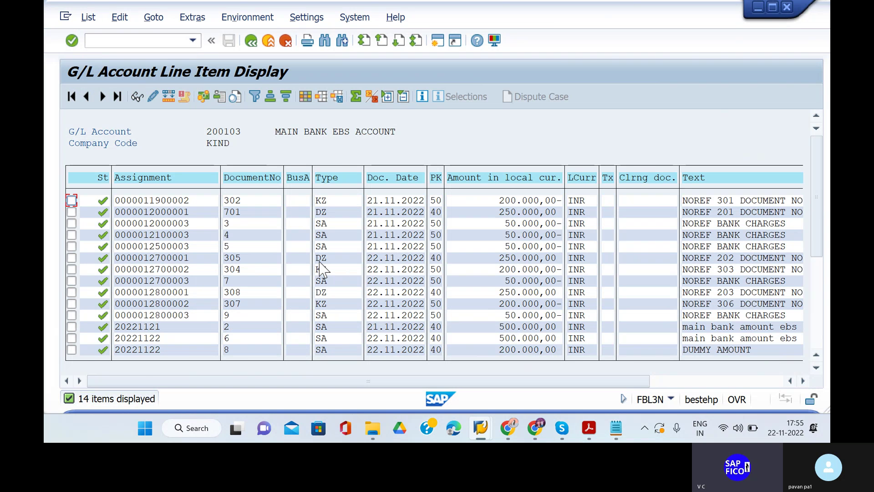
pyautogui.scroll(-4, 321, 268)
pyautogui.scroll(-6, 321, 267)
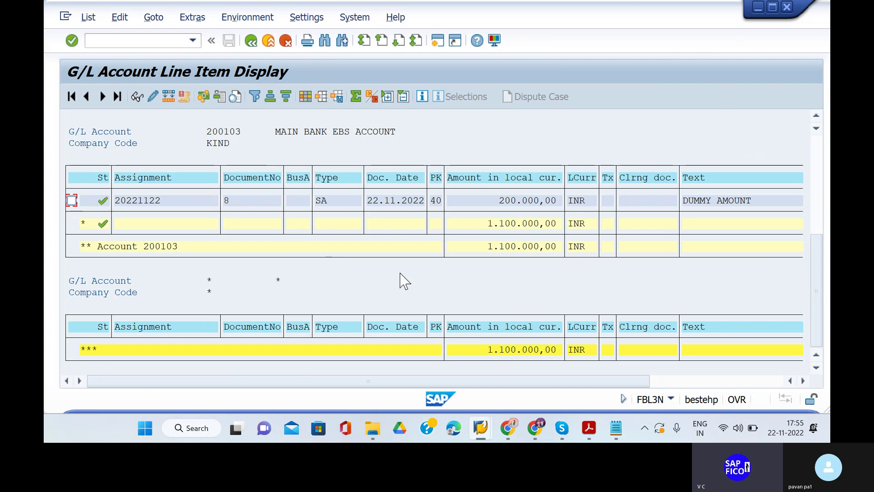
pyautogui.hotkey('ctrl', 'F2')
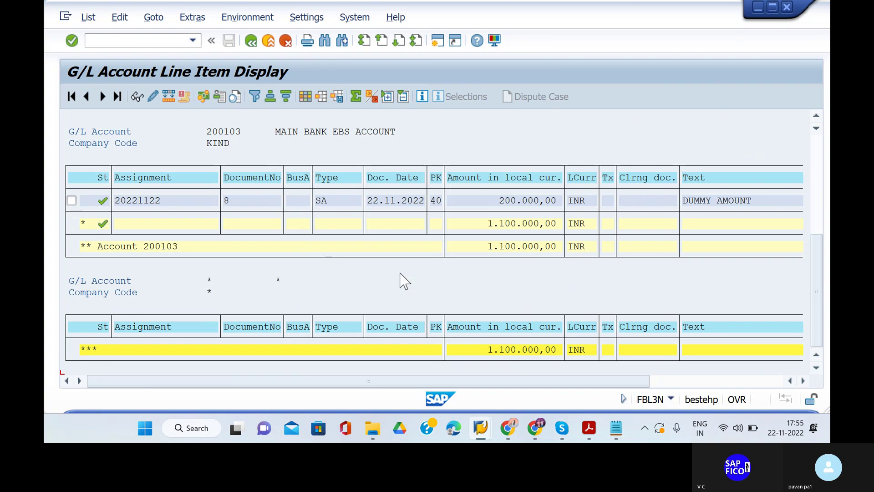
pyautogui.scroll(-1, 404, 281)
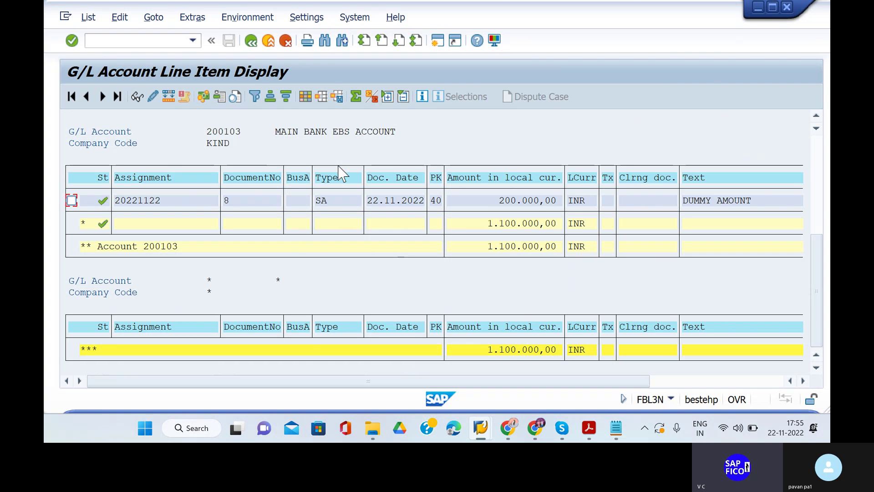
# Switch to the Customer Line Item Display session, refresh the customer's open items and acknowledge the information message.
pyautogui.moveTo(480, 427)
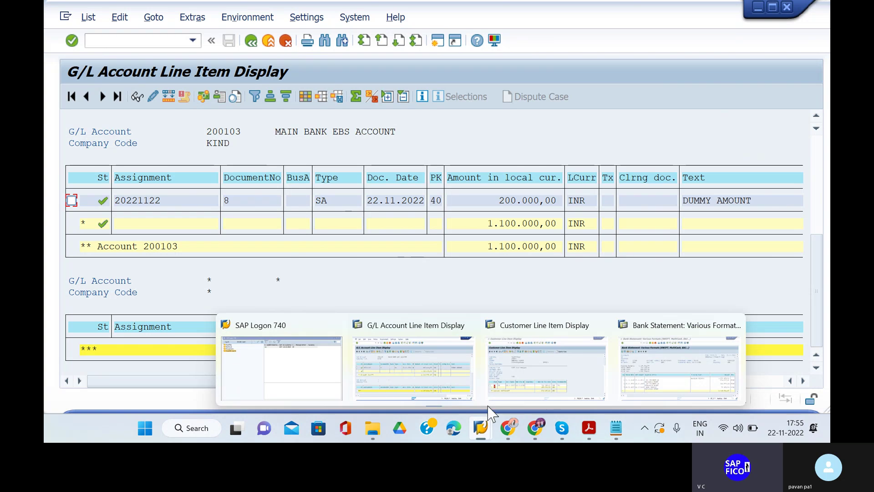
pyautogui.click(523, 376)
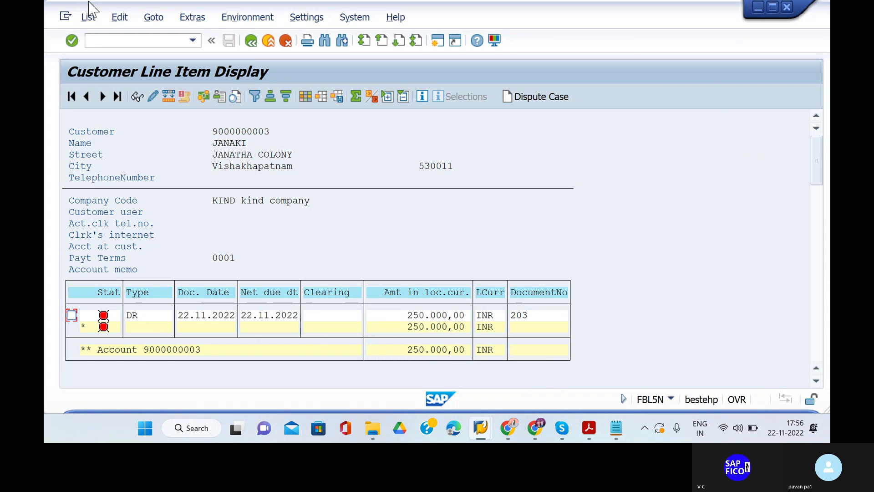
pyautogui.click(89, 18)
pyautogui.click(100, 53)
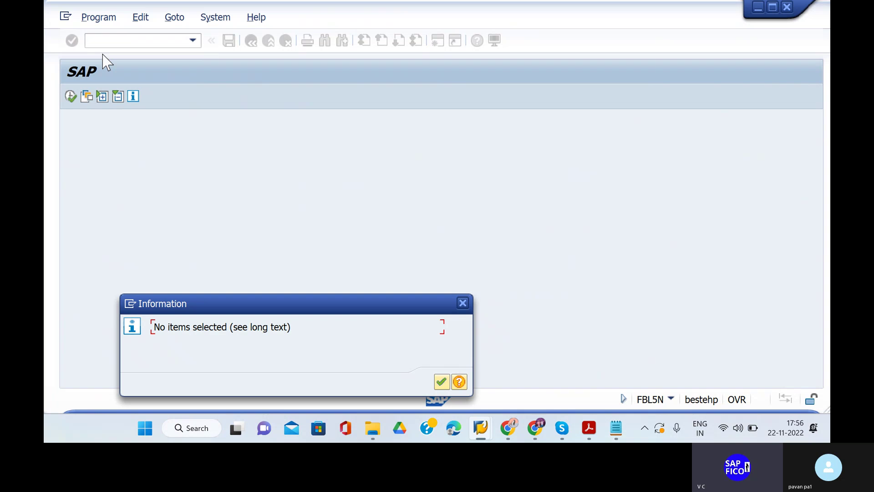
pyautogui.click(441, 381)
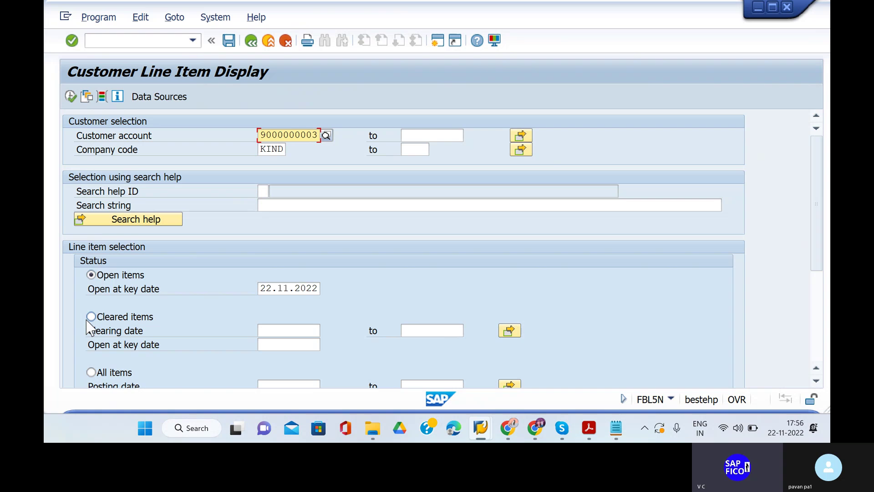
# Display the customer's cleared items in company code KIND and check the clearing of document 203.
pyautogui.click(89, 319)
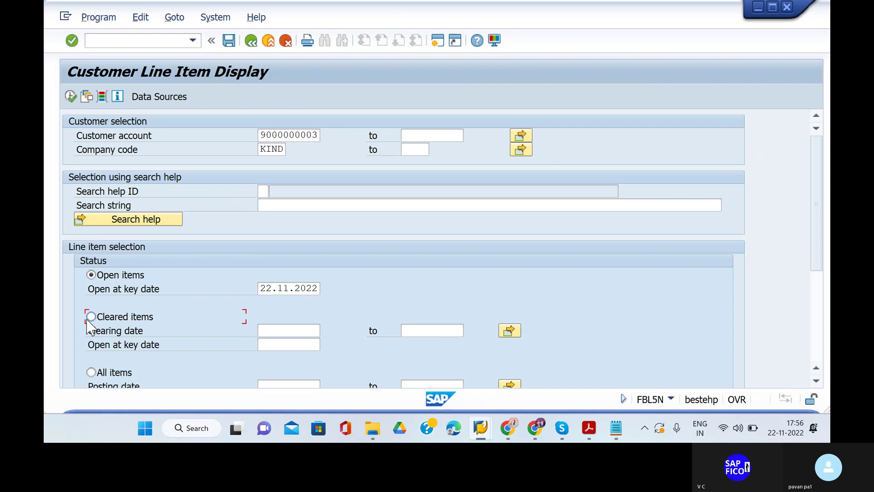
pyautogui.click(70, 96)
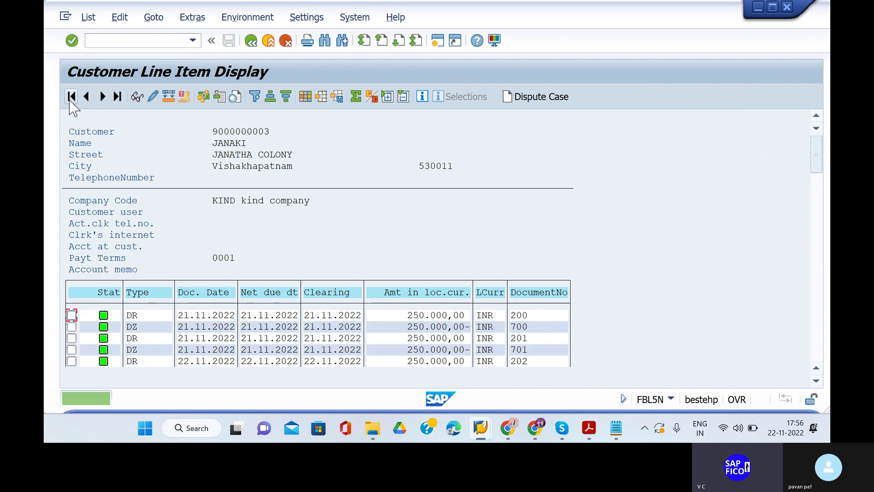
pyautogui.scroll(-3, 326, 320)
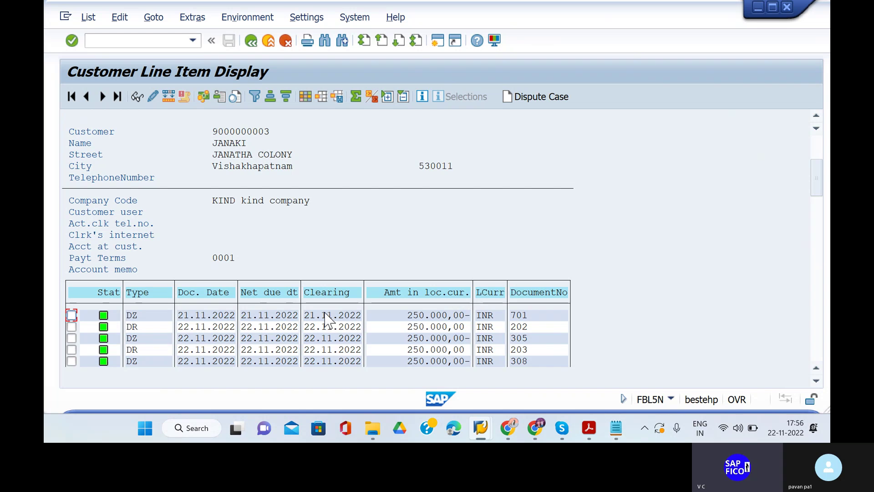
pyautogui.scroll(-2, 295, 337)
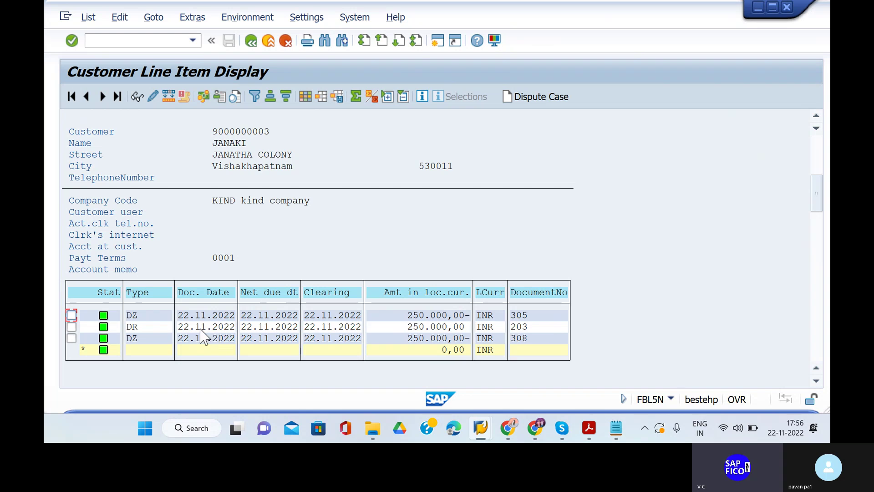
pyautogui.click(529, 327)
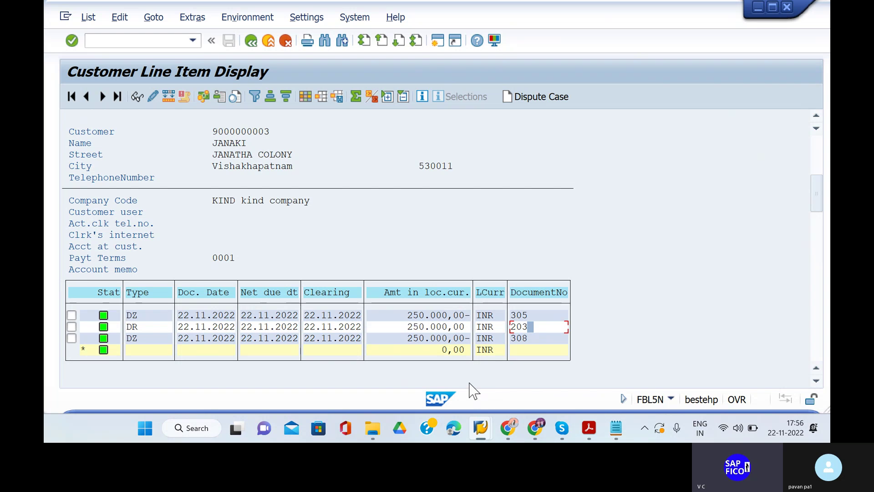
# Return to the bank statement session, open an additional SAP session and start transaction FBL3N in it.
pyautogui.moveTo(480, 428)
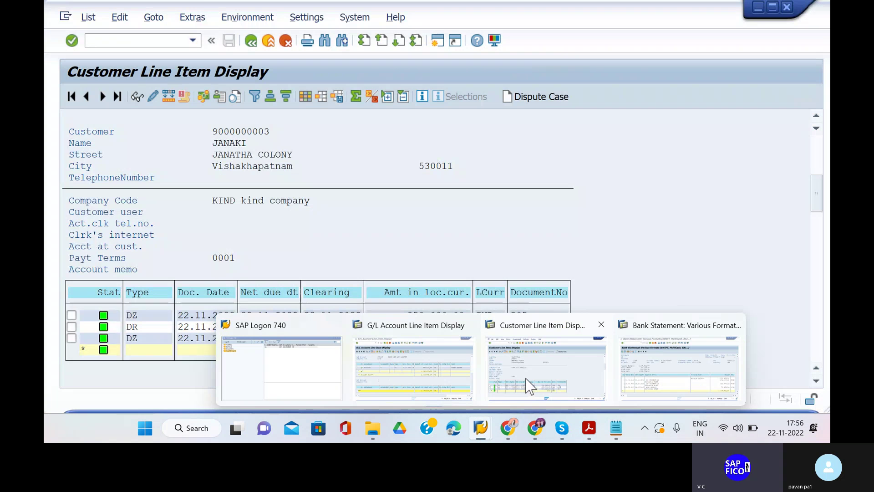
pyautogui.click(673, 362)
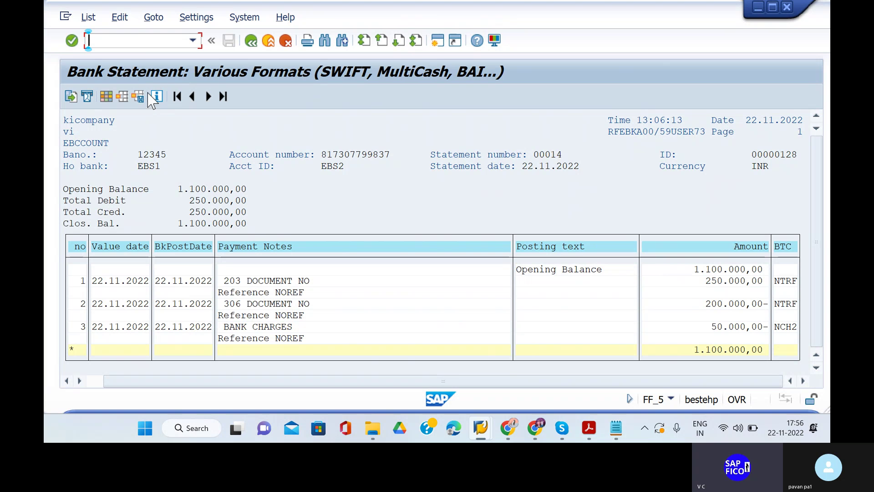
pyautogui.click(190, 430)
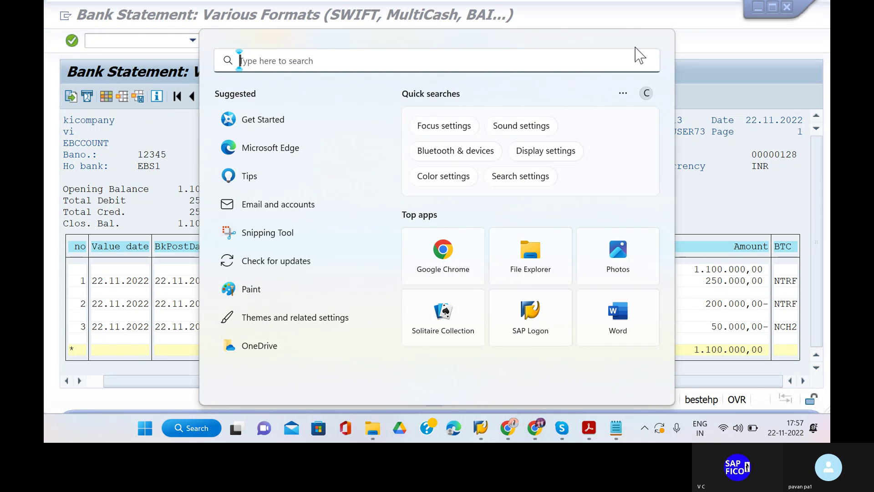
pyautogui.click(723, 54)
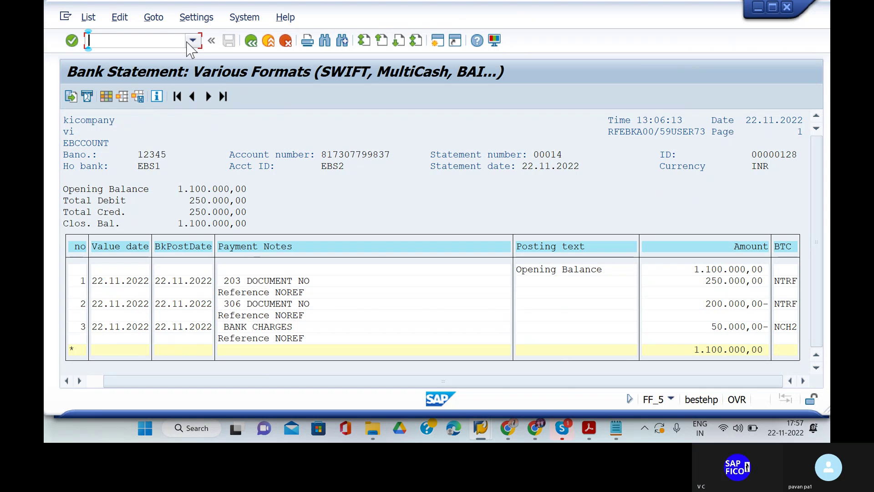
pyautogui.click(481, 429)
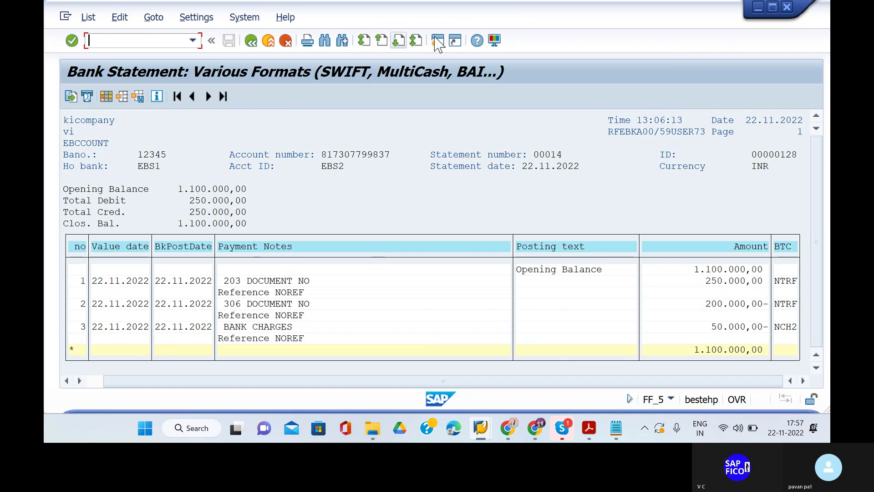
pyautogui.click(251, 41)
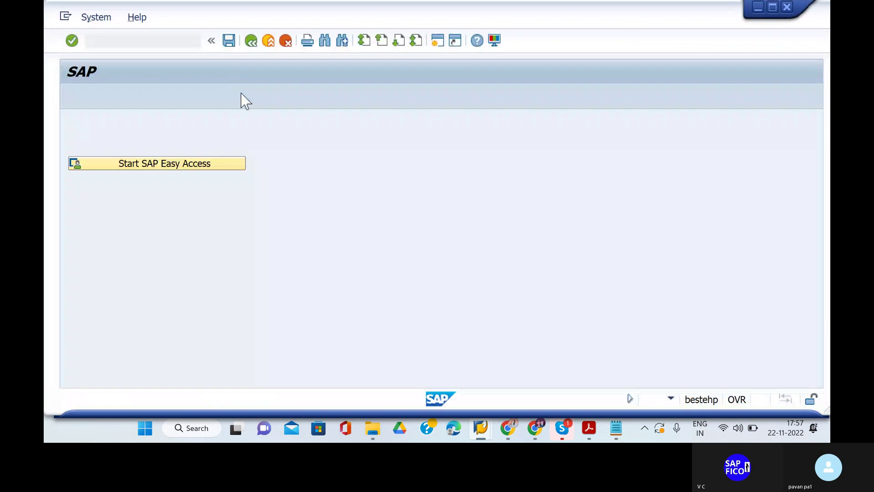
pyautogui.write('FBL3N')
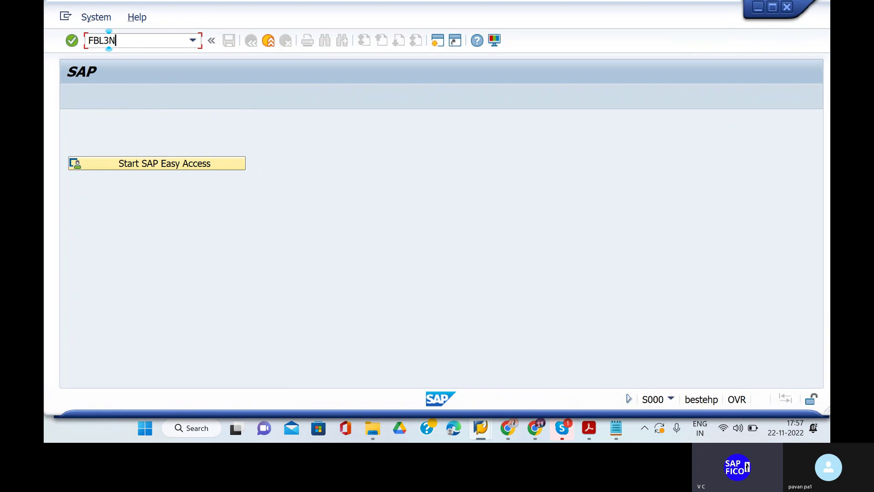
pyautogui.press('Return')
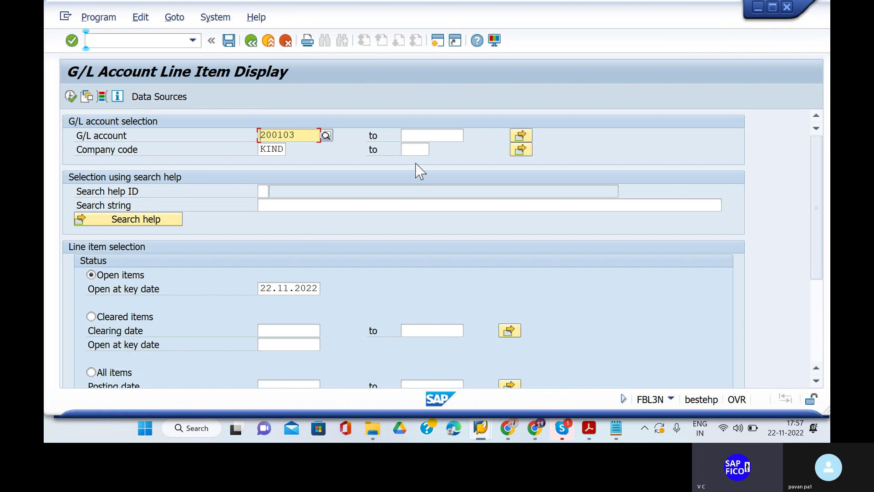
# Set the G/L account to 200105 and run the open item display for company code KIND.
pyautogui.press('BackSpace')
pyautogui.press('BackSpace')
pyautogui.press('BackSpace')
pyautogui.press('BackSpace')
pyautogui.press('BackSpace')
pyautogui.press('BackSpace')
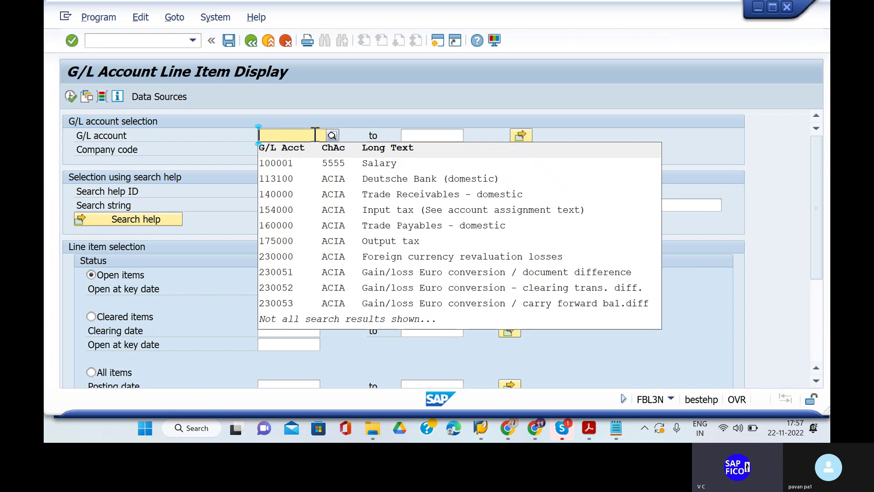
pyautogui.write('20010')
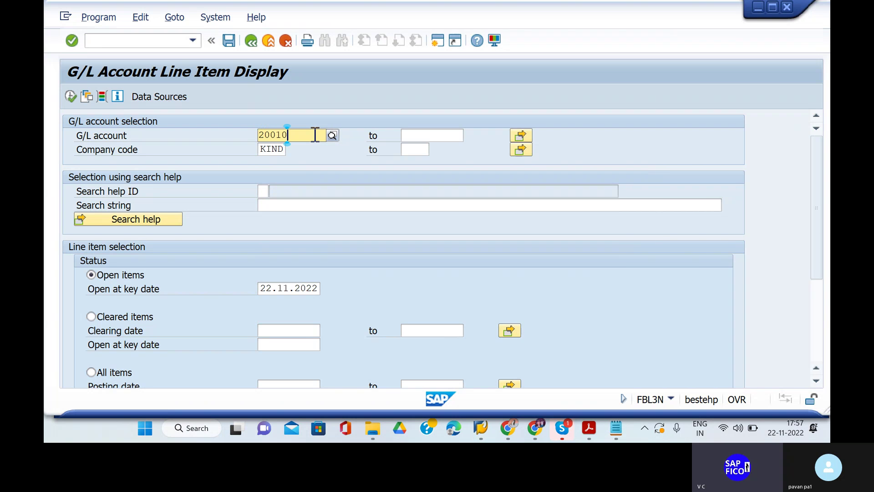
pyautogui.write('5')
pyautogui.click(131, 164)
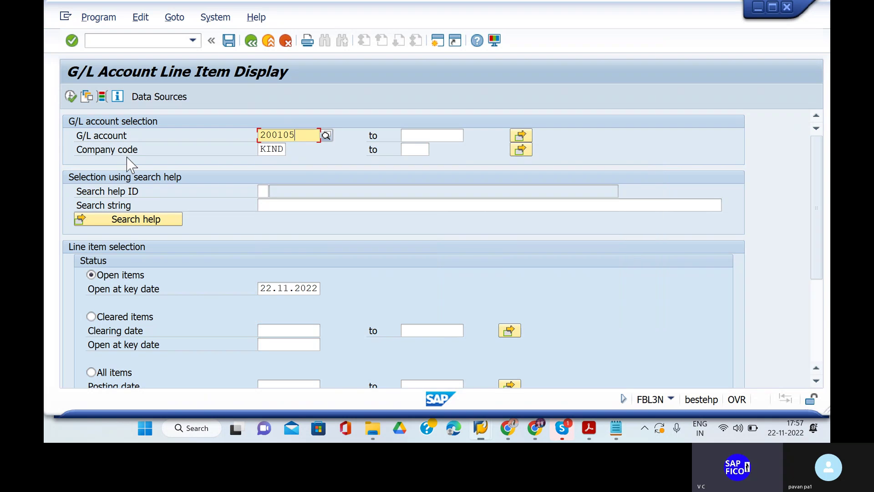
pyautogui.click(70, 96)
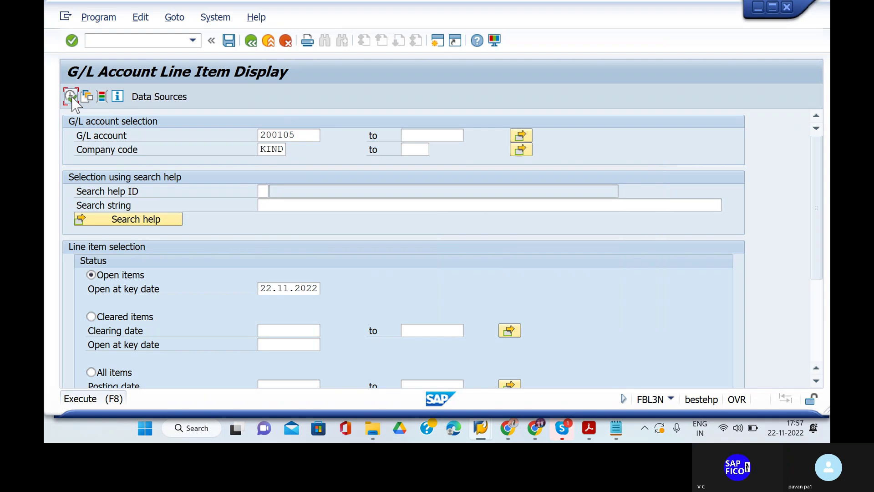
# Run the cleared items display for G/L account 200105 and again for G/L account 200103 in company code KIND.
pyautogui.click(92, 317)
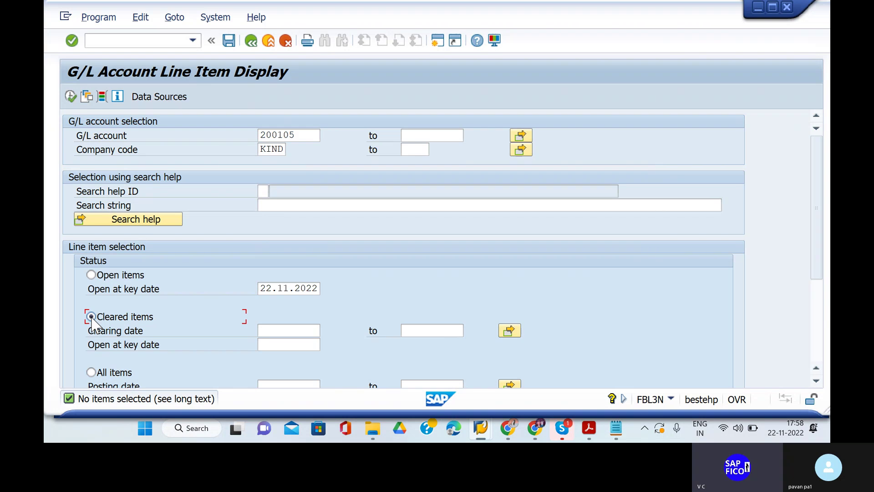
pyautogui.click(70, 96)
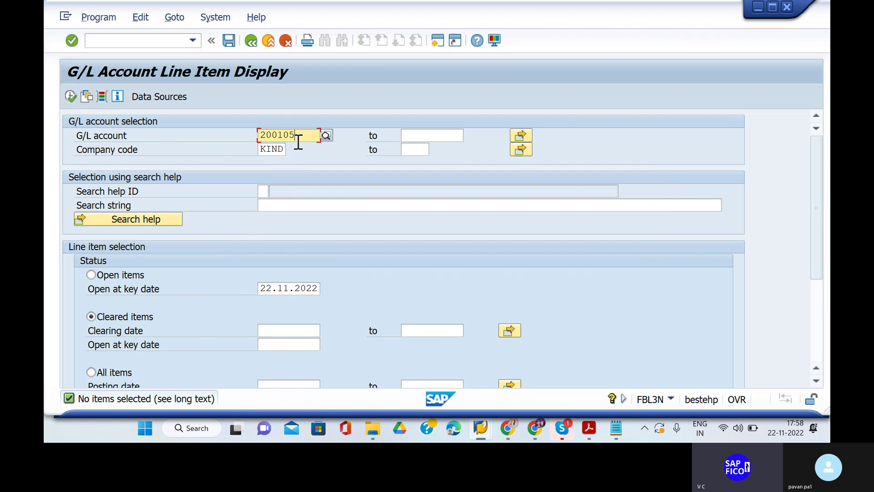
pyautogui.press('BackSpace')
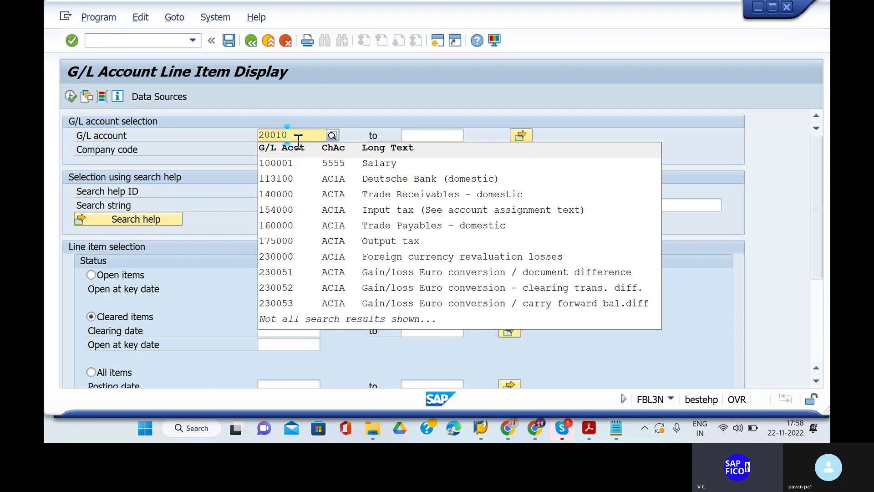
pyautogui.click(164, 133)
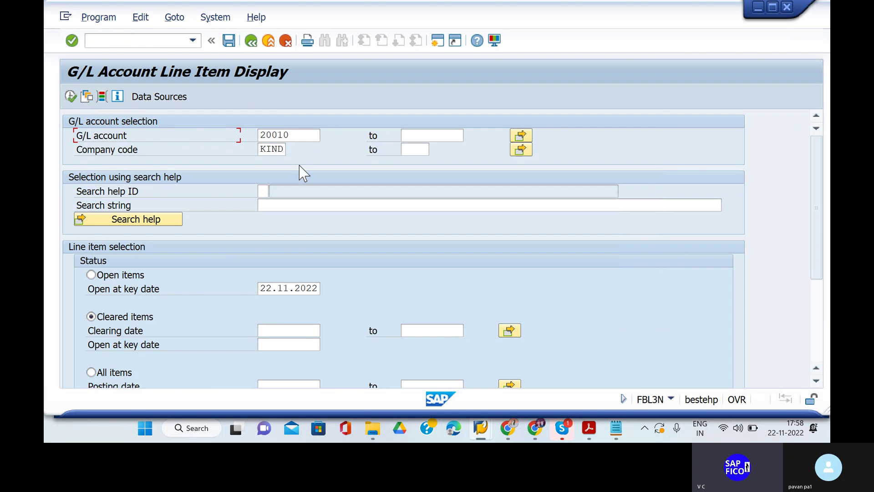
pyautogui.click(300, 134)
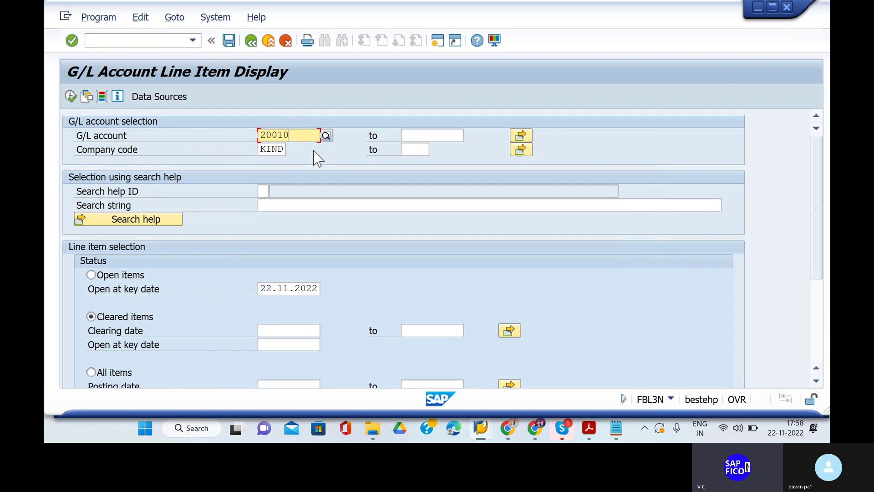
pyautogui.press('BackSpace')
pyautogui.press('BackSpace')
pyautogui.press('BackSpace')
pyautogui.press('BackSpace')
pyautogui.press('BackSpace')
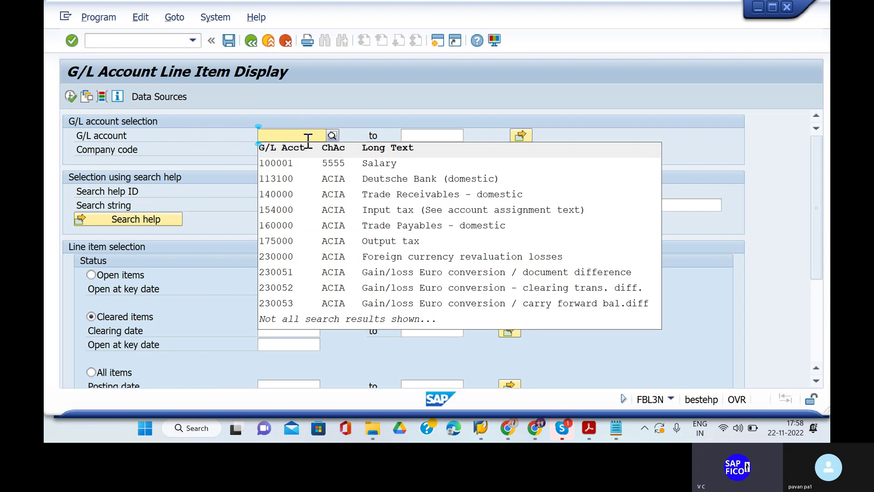
pyautogui.write('200103')
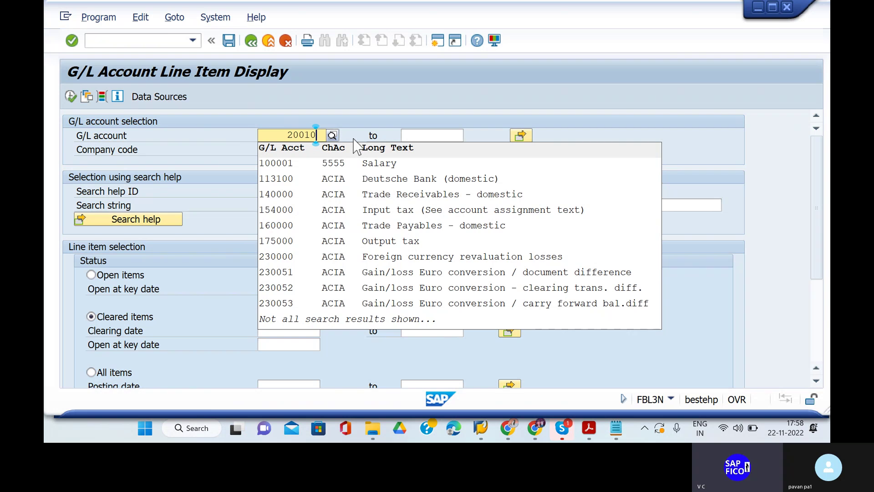
pyautogui.click(358, 146)
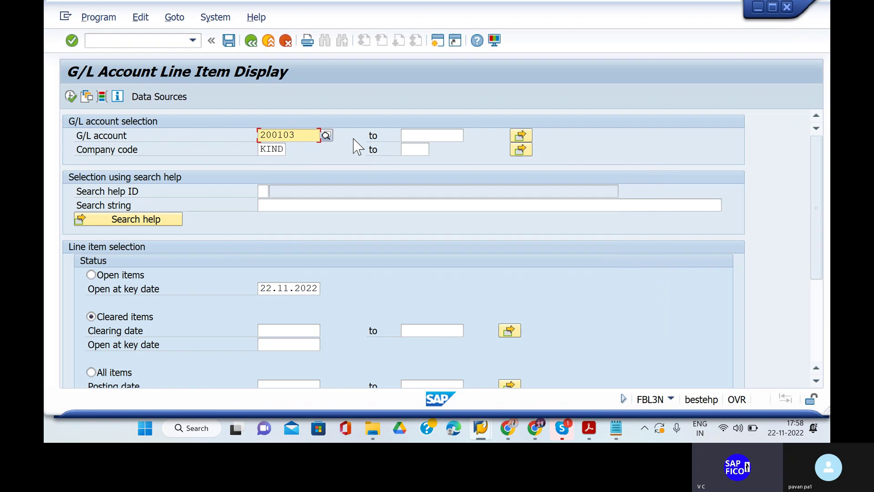
pyautogui.click(71, 97)
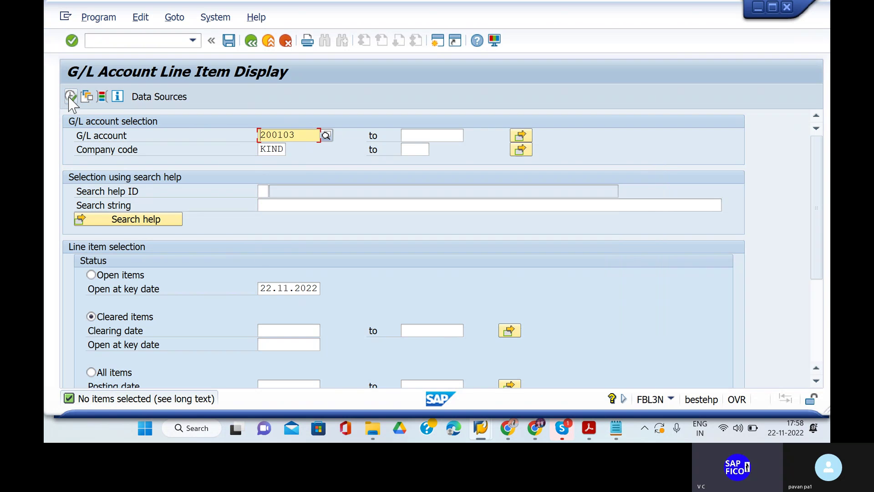
# Display the open items of G/L account 200103 in company code KIND and review the amounts and texts, including the line for document 203.
pyautogui.click(91, 275)
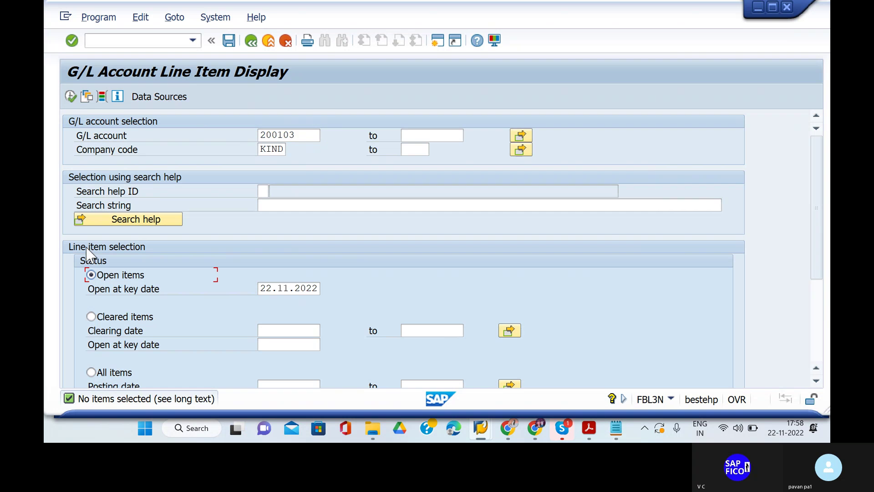
pyautogui.click(71, 96)
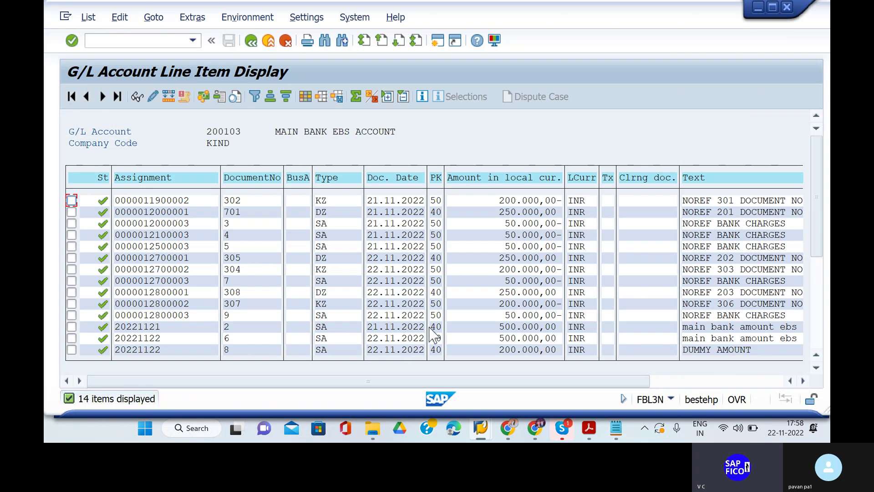
pyautogui.scroll(-1, 433, 334)
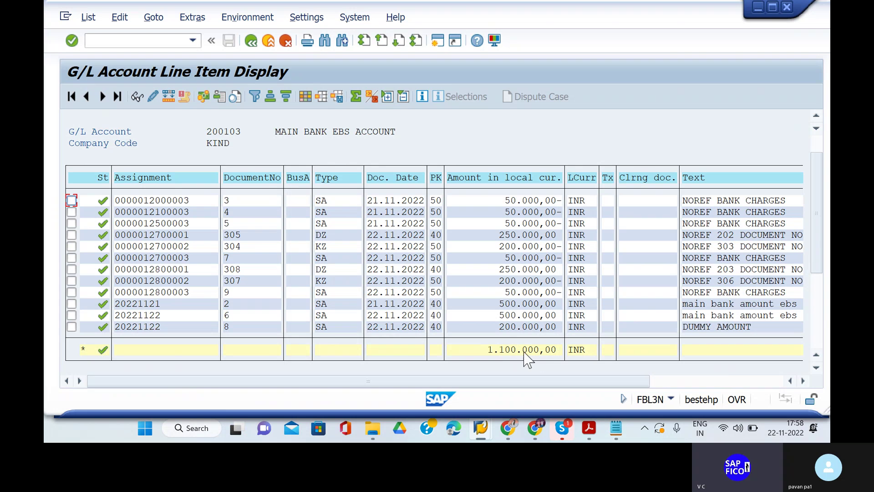
pyautogui.scroll(-1, 504, 342)
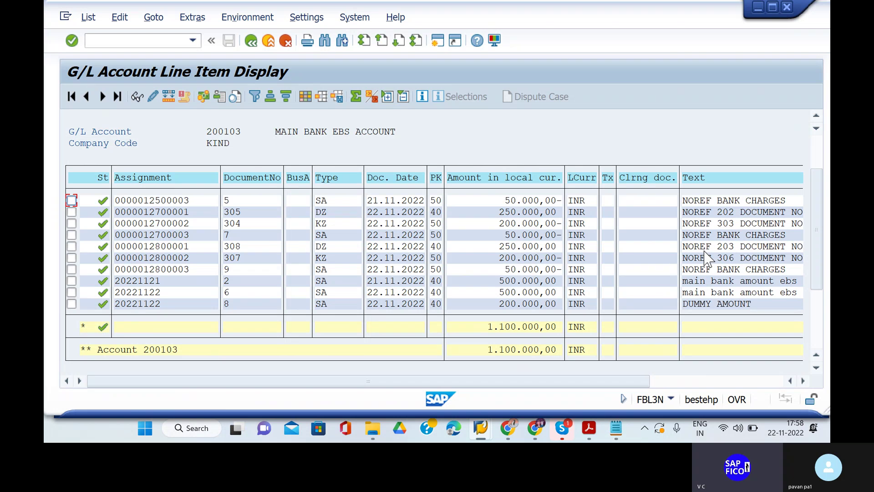
pyautogui.click(789, 381)
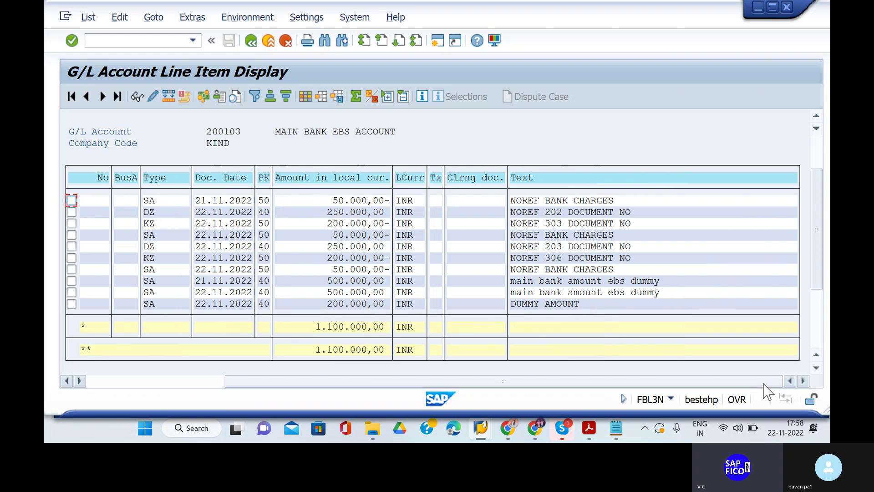
pyautogui.click(818, 116)
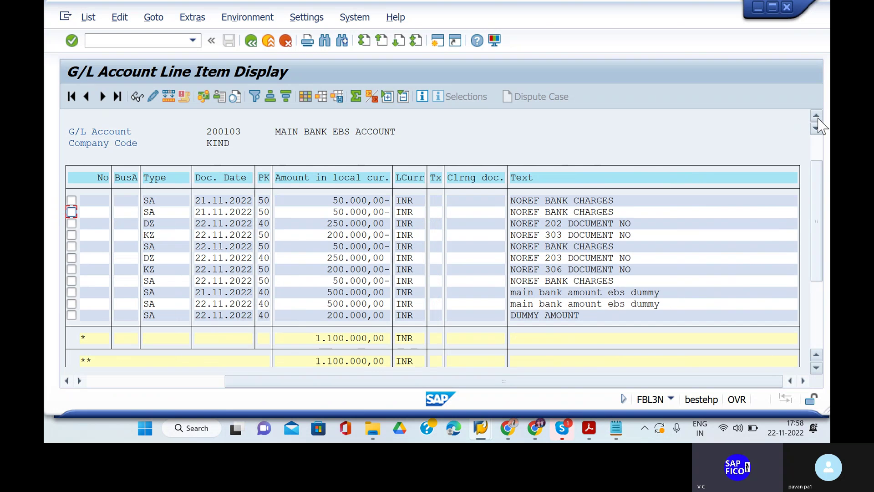
pyautogui.click(501, 260)
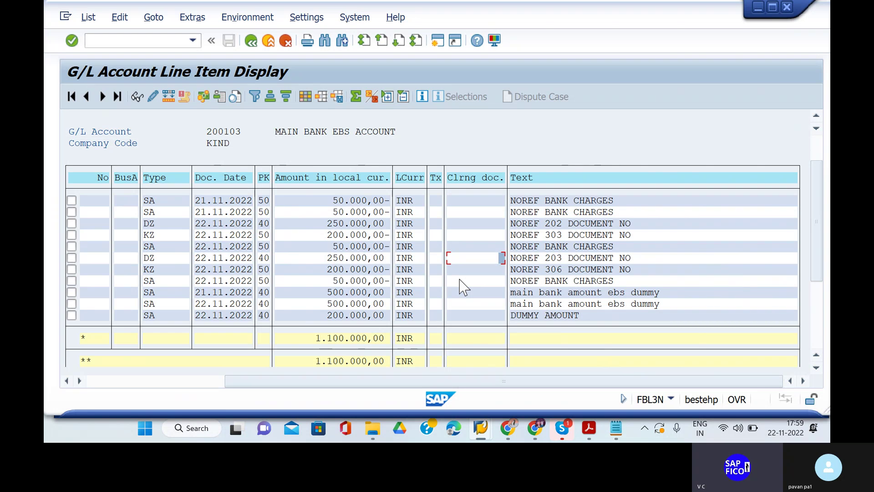
pyautogui.click(543, 258)
# Switch to the PART 3 EBS note in Notepad and add the heading "STEP 1" below the ff_5 upload line.
pyautogui.click(621, 435)
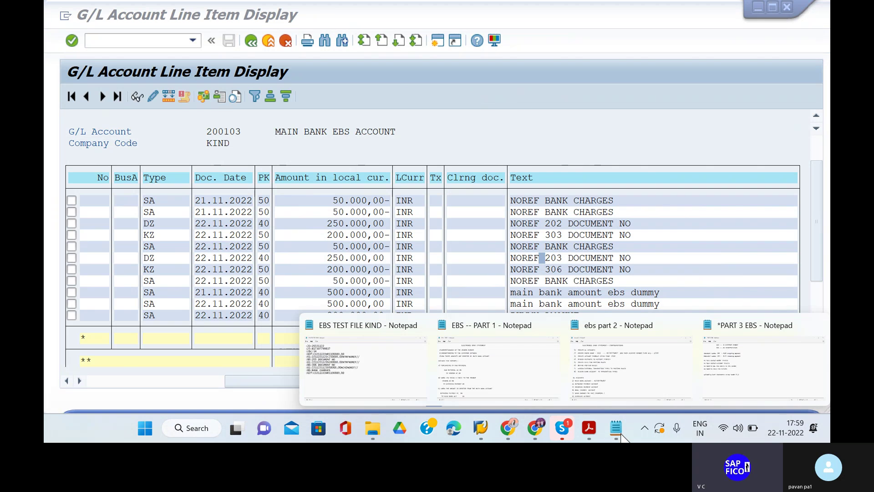
pyautogui.click(728, 370)
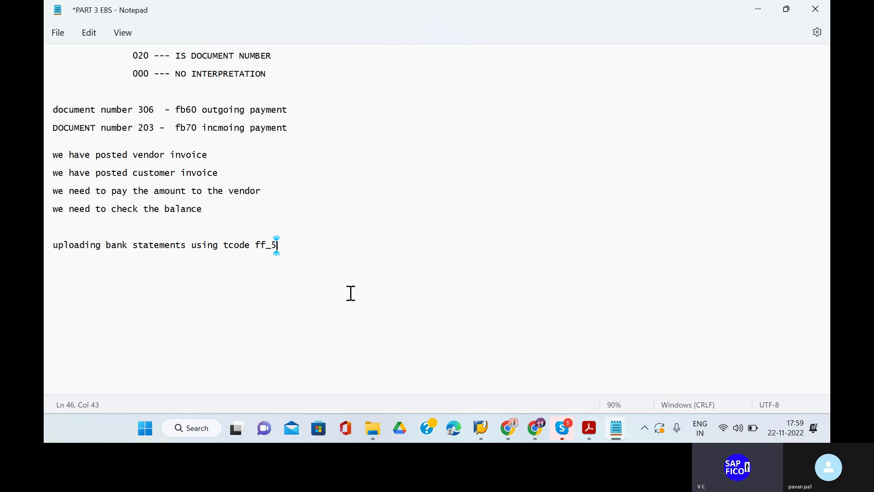
pyautogui.press('Return')
pyautogui.press('Return')
pyautogui.write('STEP 1')
pyautogui.press('Return')
pyautogui.press('Return')
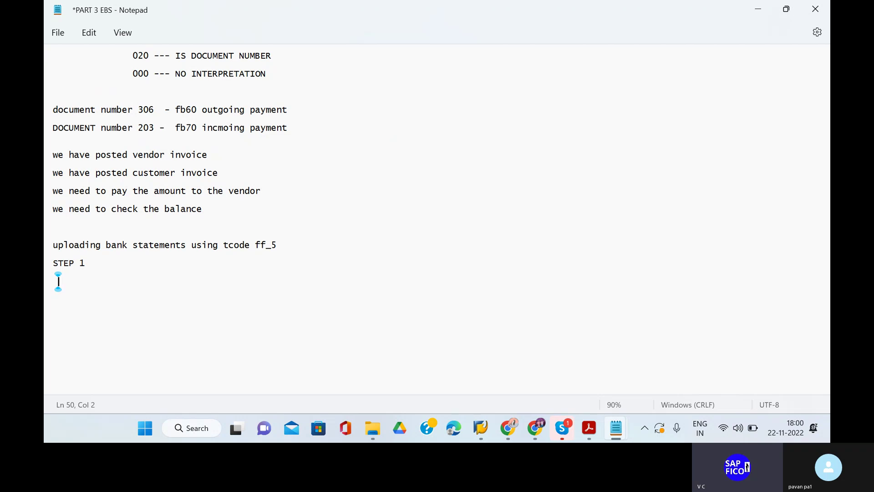
# Add the lines "ON ACCOUNTING POSTINGS" and "HOW WE CAN CREATE ALGORITHMS" under STEP 1.
pyautogui.write('ON ACCOUNTI')
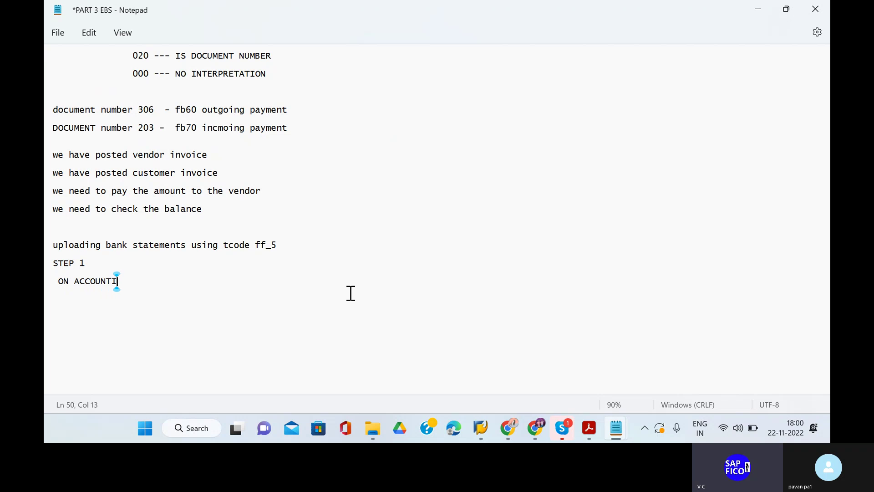
pyautogui.write('NG POSTINGS')
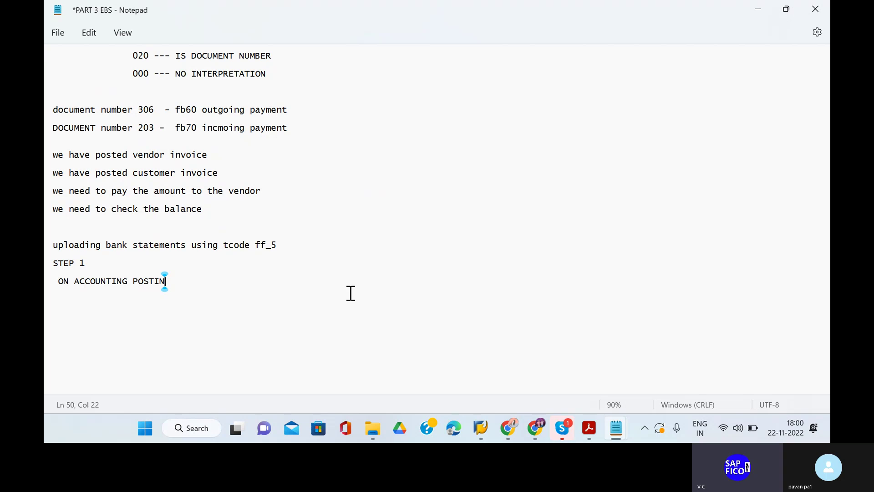
pyautogui.press('Return')
pyautogui.press('Return')
pyautogui.press('BackSpace')
pyautogui.write('HOW WE ')
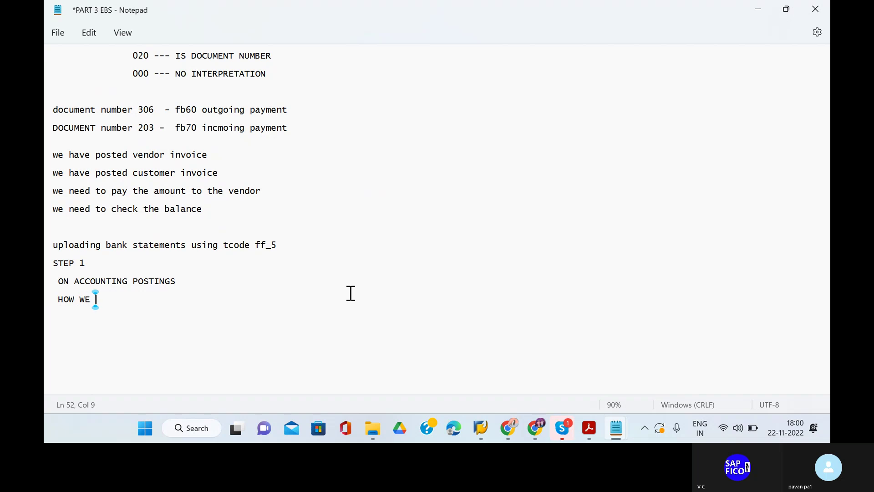
pyautogui.write('CAN C')
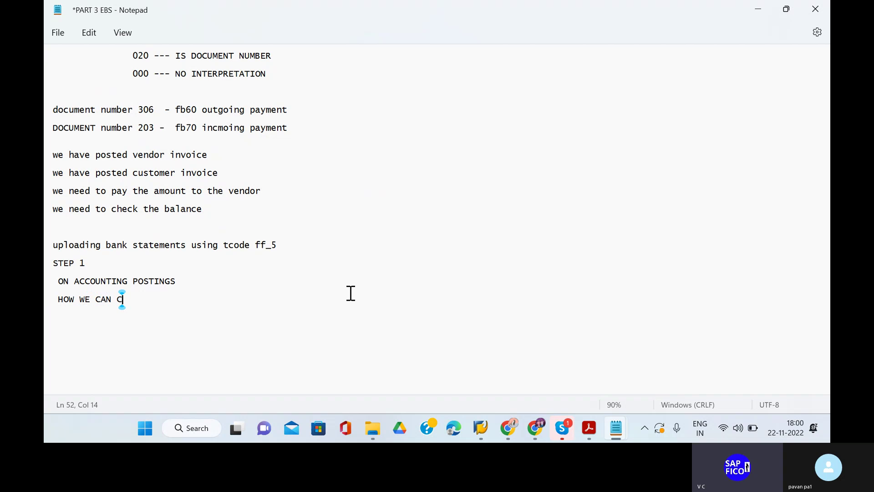
pyautogui.write('REATE ALGO')
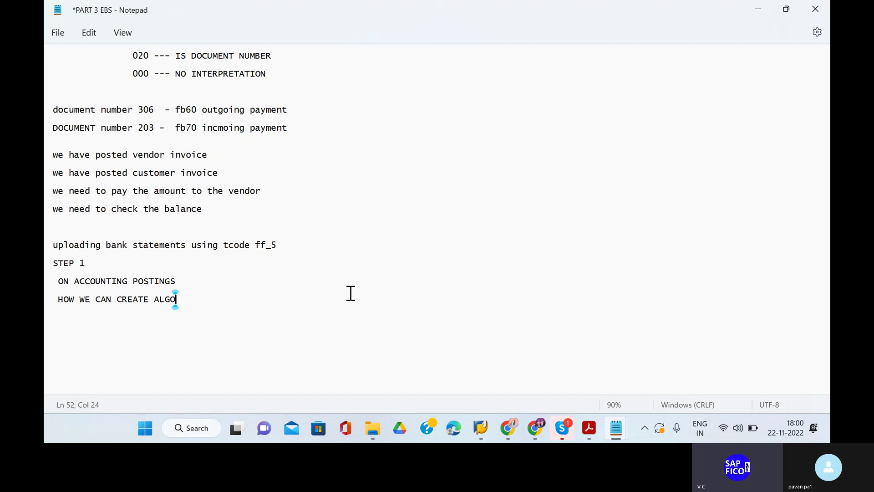
pyautogui.write('RITHMS')
pyautogui.press('Return')
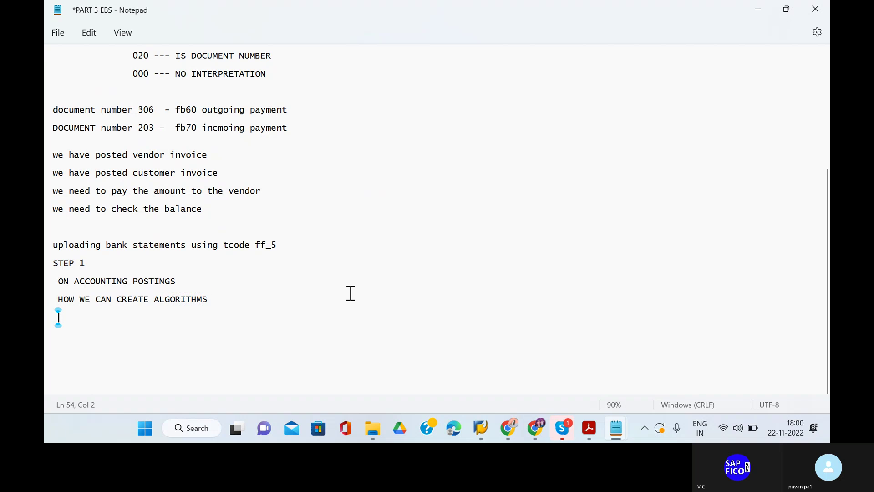
# Add the line "HOW WE BEFORE POST PROCESSING -- FEBAN" below the algorithms line.
pyautogui.write('HOW ')
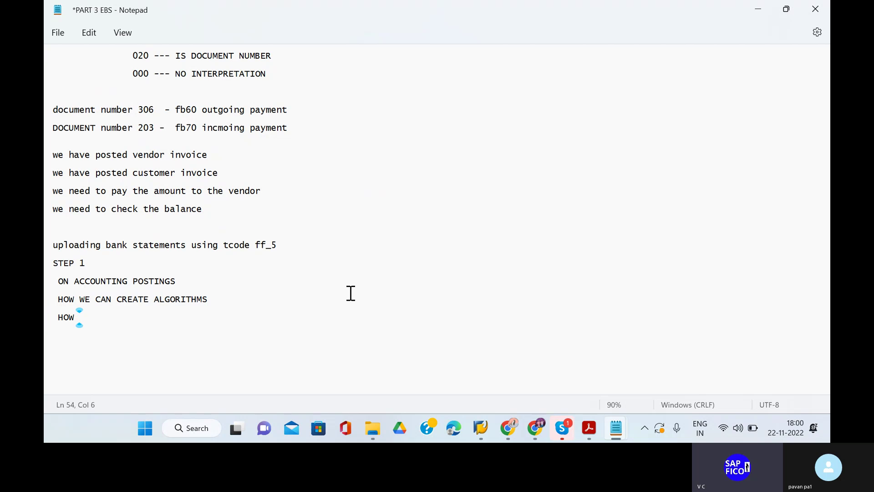
pyautogui.write('WE BEFORE ')
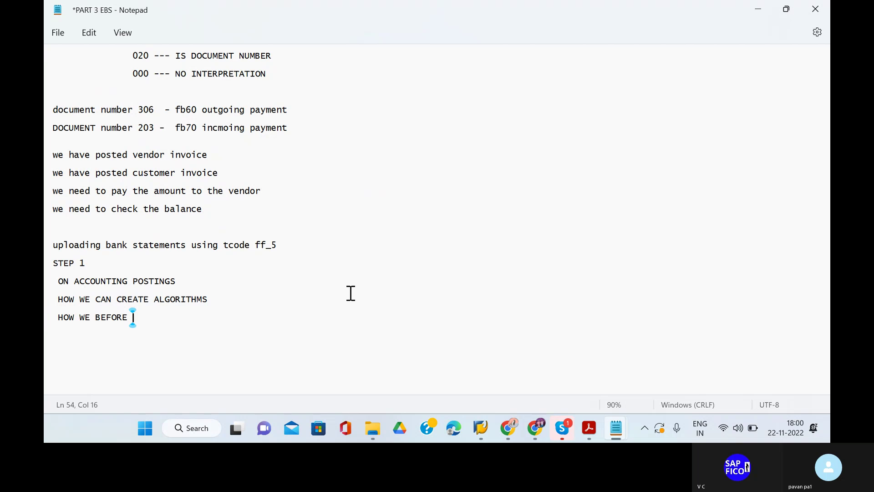
pyautogui.write('POST P')
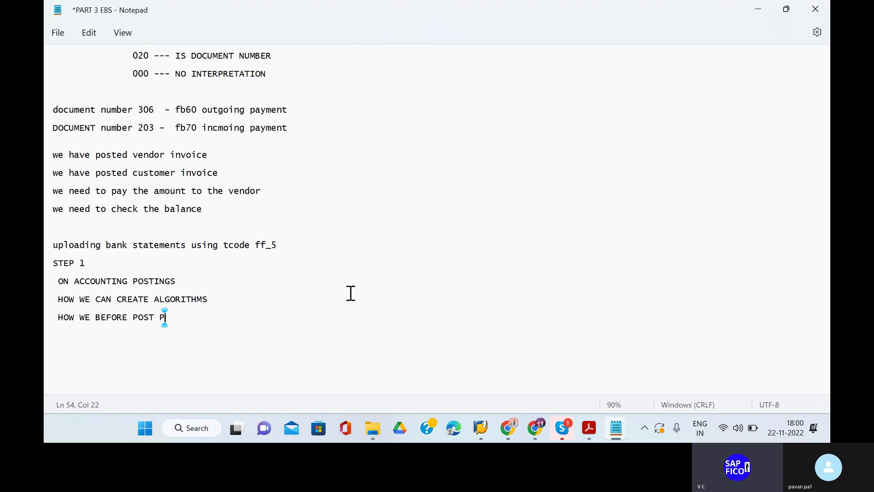
pyautogui.write('ROCESSIN')
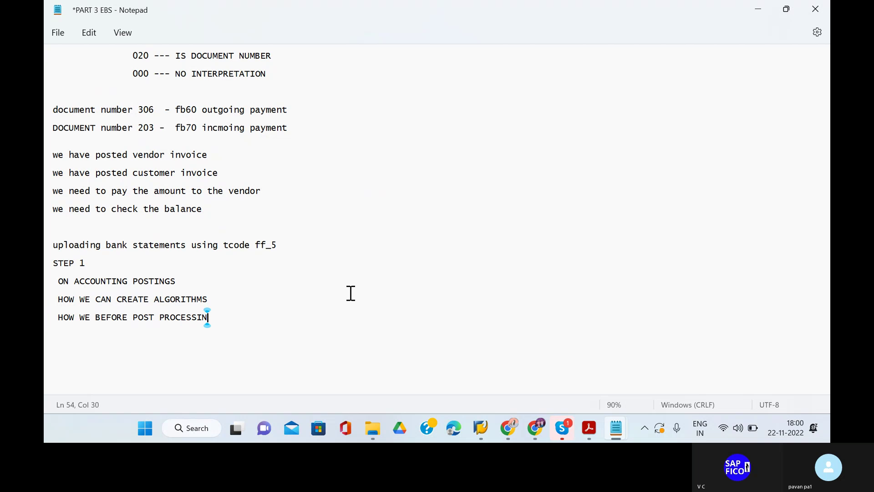
pyautogui.write('G -- FEBAN')
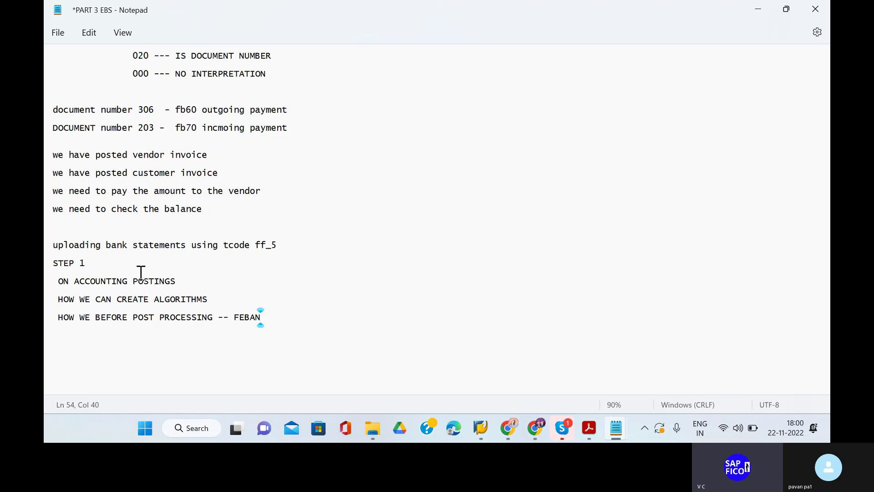
# Insert "CAN POST" after "HOW WE" in the FEBAN line and delete the word "BEFORE".
pyautogui.click(91, 317)
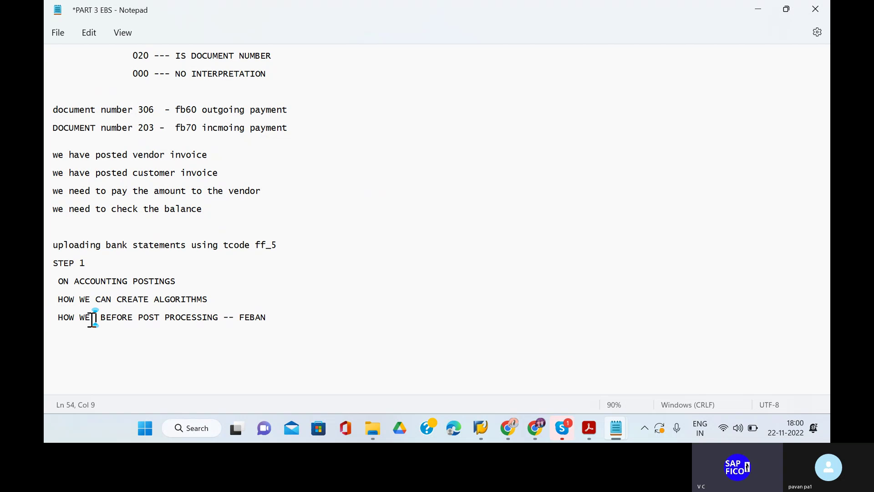
pyautogui.write('CAN ')
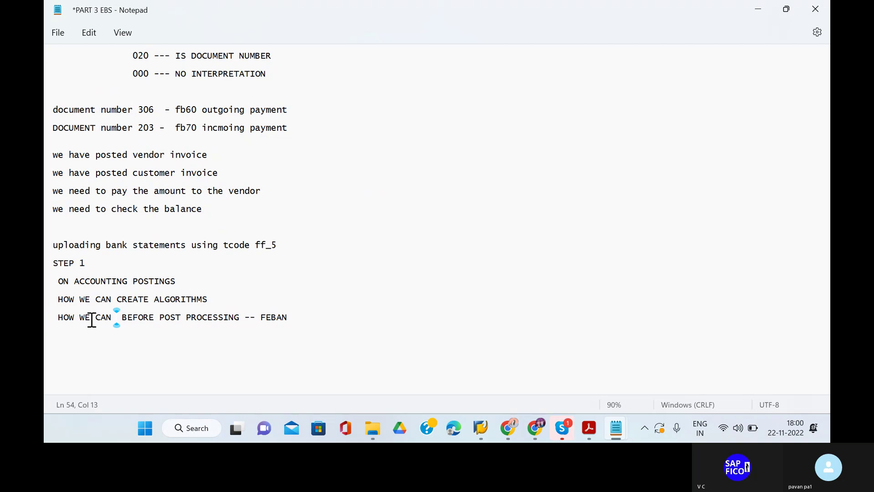
pyautogui.write('POST')
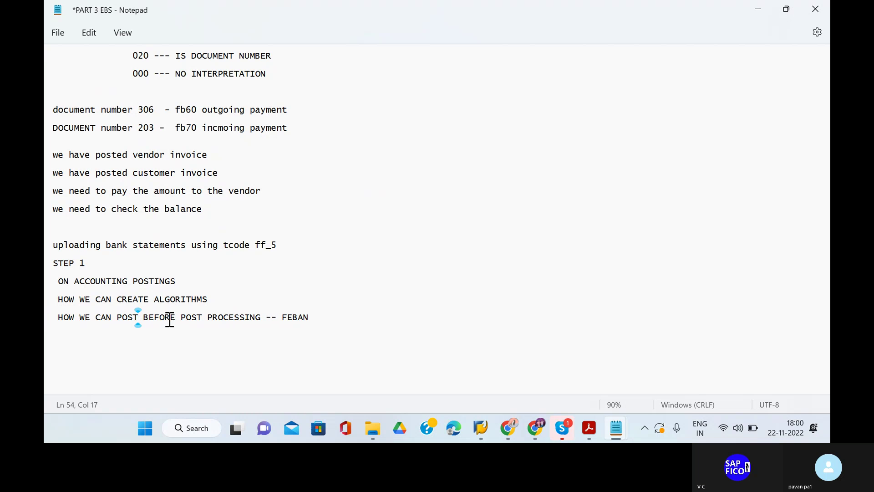
pyautogui.click(170, 317)
pyautogui.press('Delete')
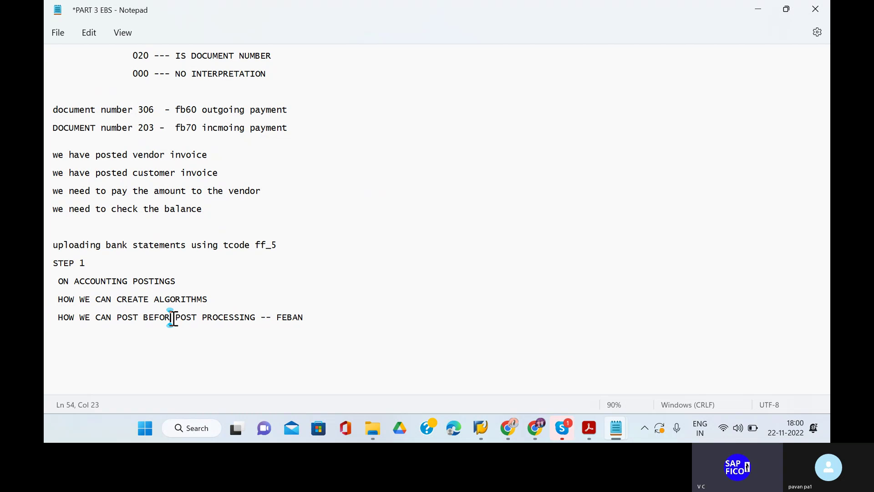
pyautogui.press('BackSpace')
pyautogui.press('BackSpace')
pyautogui.press('BackSpace')
pyautogui.press('BackSpace')
pyautogui.press('BackSpace')
pyautogui.press('BackSpace')
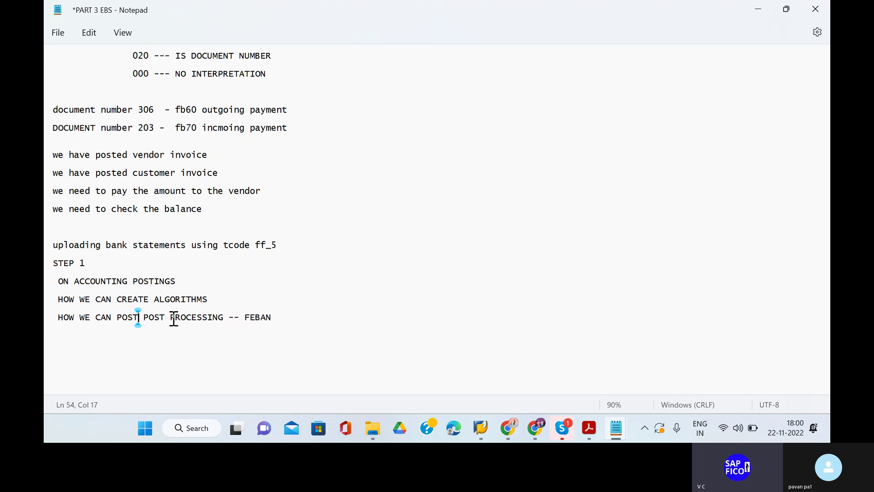
# Delete the duplicate word "POST" before "PROCESSING" in the FEBAN line.
pyautogui.click(165, 318)
pyautogui.press('BackSpace')
pyautogui.press('BackSpace')
pyautogui.press('BackSpace')
pyautogui.press('BackSpace')
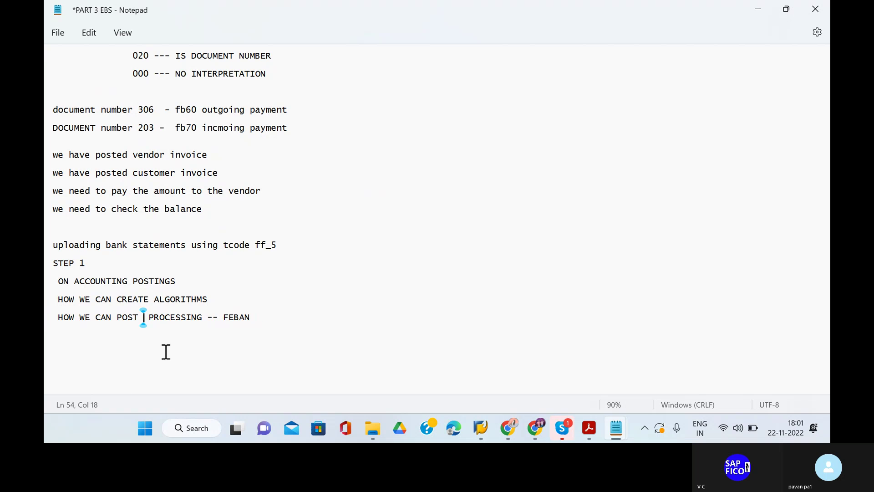
# Insert "OF THE ACCOUNTINGS" after "PROCESSING" in the FEBAN line.
pyautogui.click(203, 317)
pyautogui.write('OF THE')
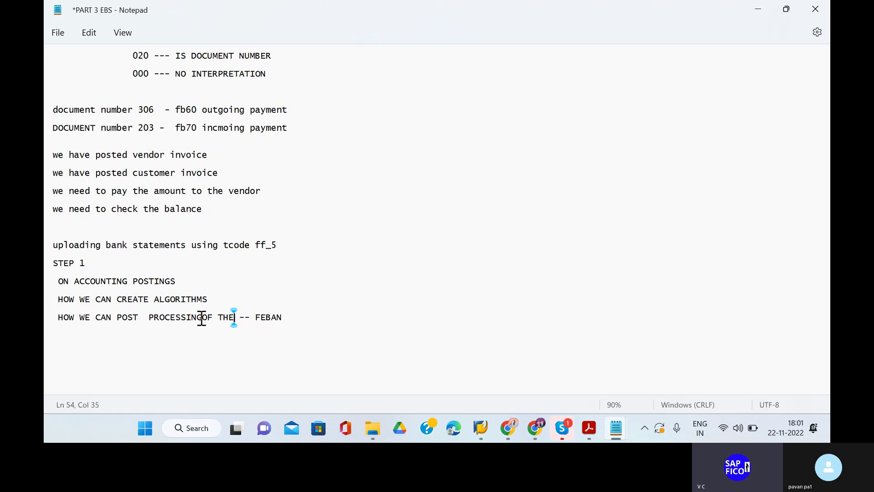
pyautogui.click(201, 317)
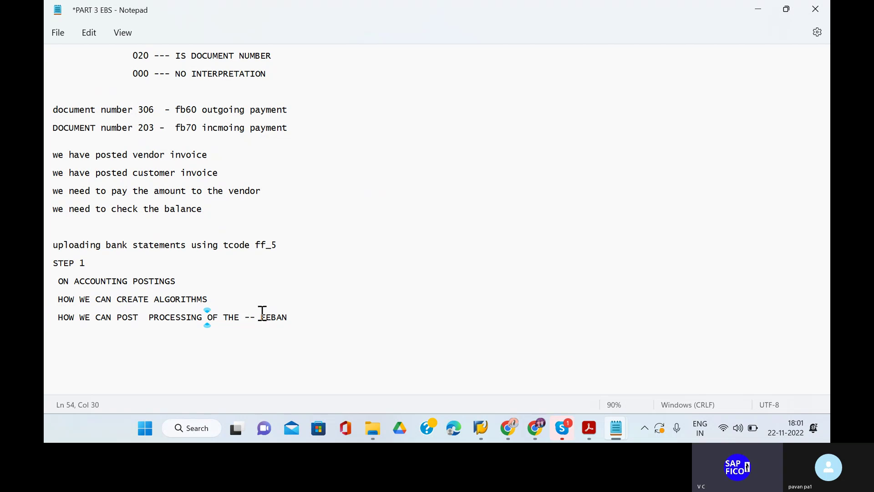
pyautogui.click(238, 318)
pyautogui.write('ACCOUN ')
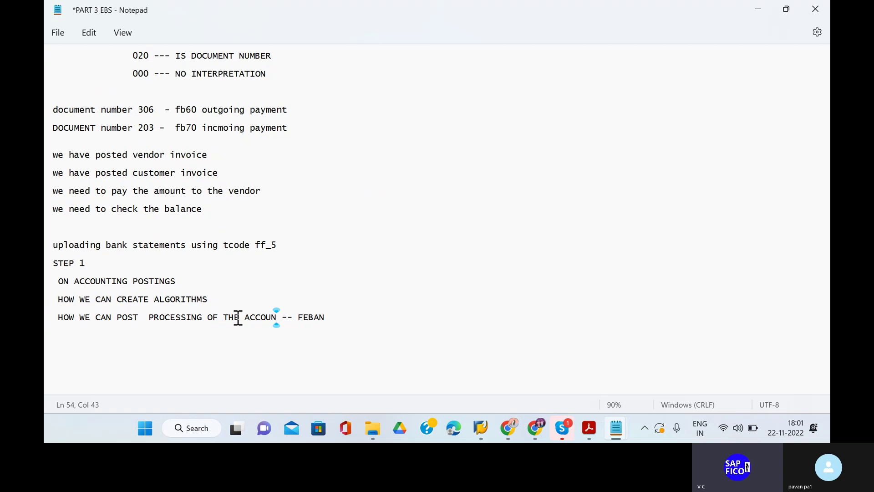
pyautogui.write('TINGS')
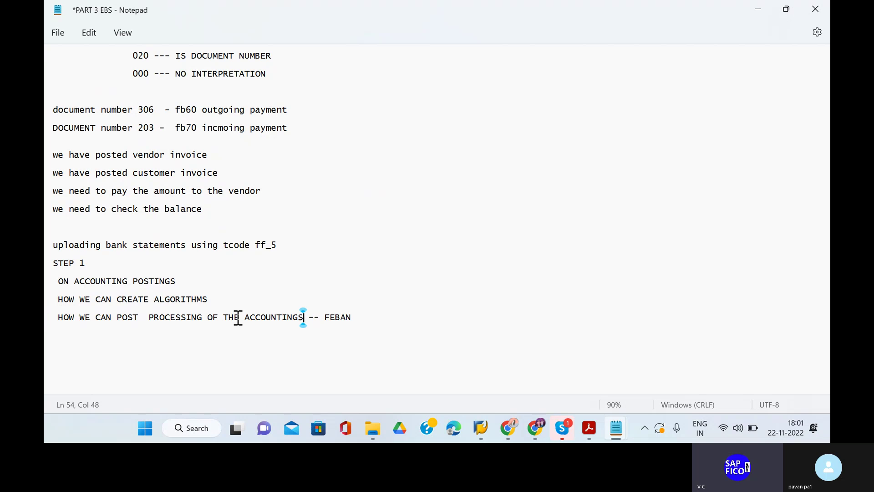
# Add the line "WE HAVE TO CHECK THE UPLOADING STATEMENSTS" below the FEBAN line.
pyautogui.click(59, 299)
pyautogui.press('Down')
pyautogui.click(356, 318)
pyautogui.press('Return')
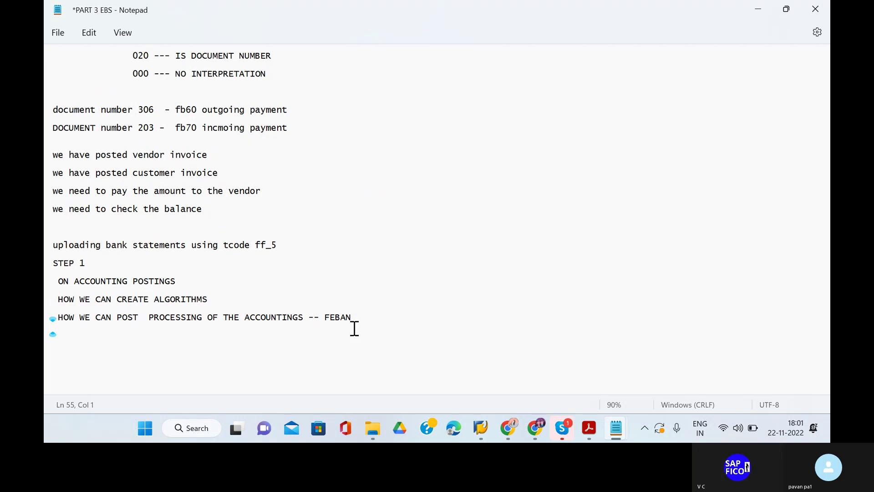
pyautogui.write('W')
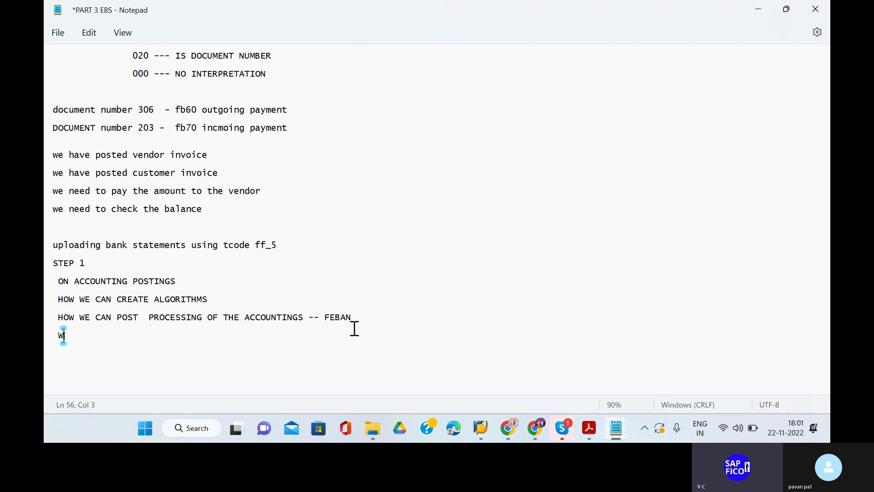
pyautogui.write('E HAVE TO CHE')
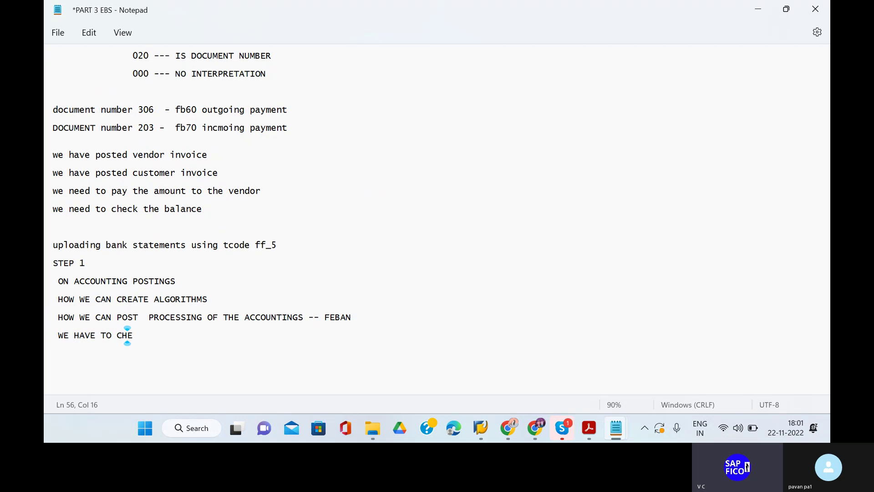
pyautogui.write('CK THE UPLOA')
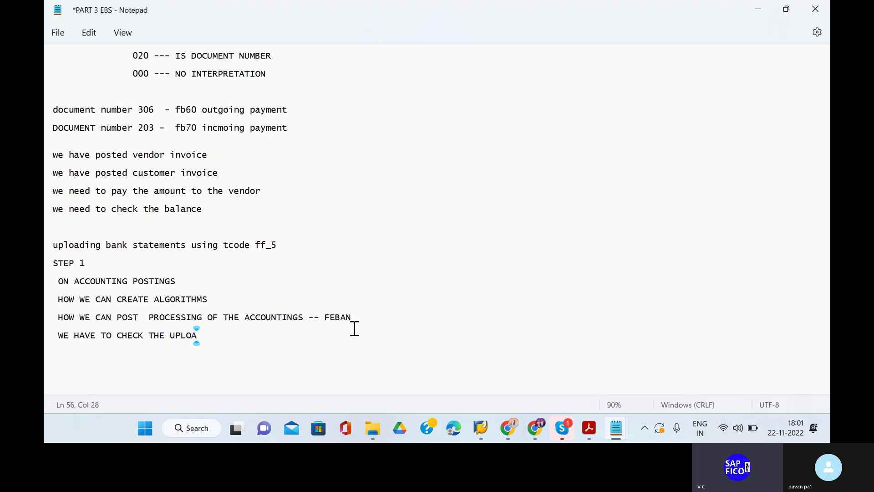
pyautogui.write('DING STATEMENSTS')
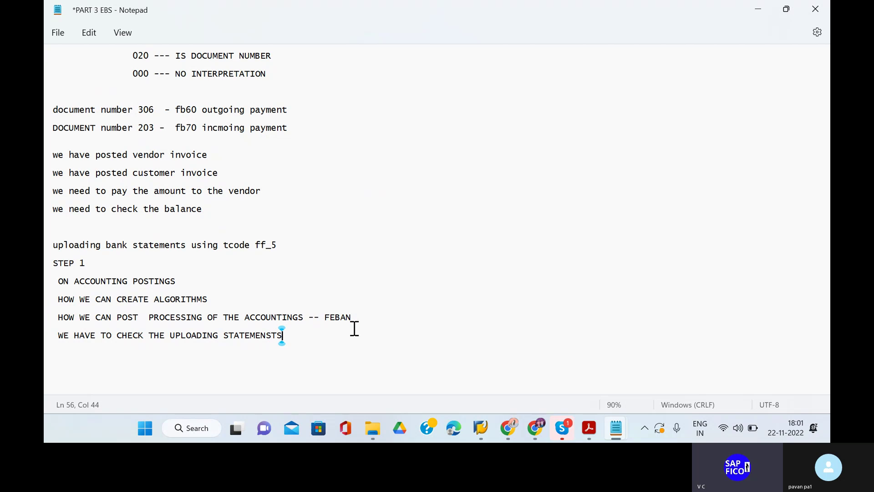
pyautogui.press('Return')
# Switch to the Skype call and open the bank statement screenshot shared in its chat at full size.
pyautogui.click(570, 437)
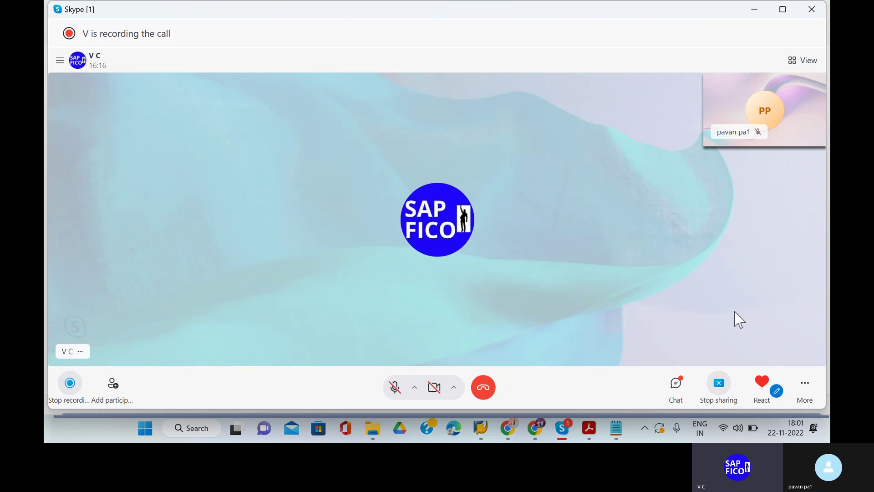
pyautogui.click(682, 387)
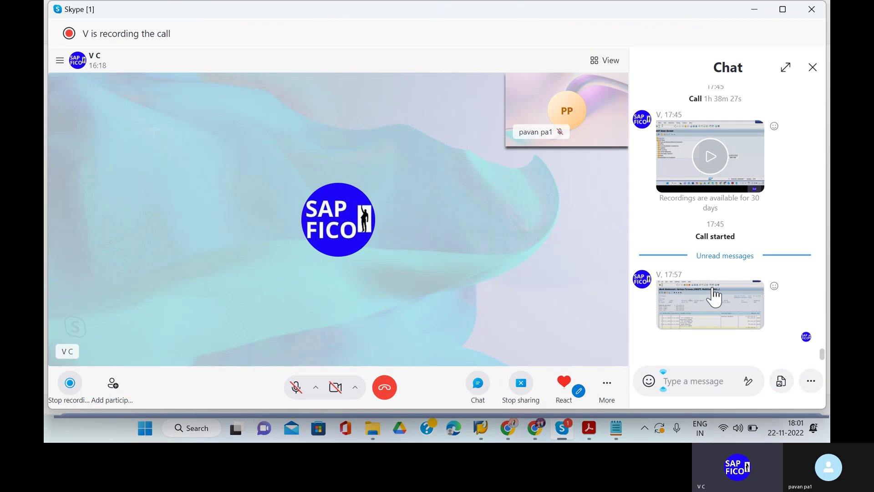
pyautogui.click(714, 308)
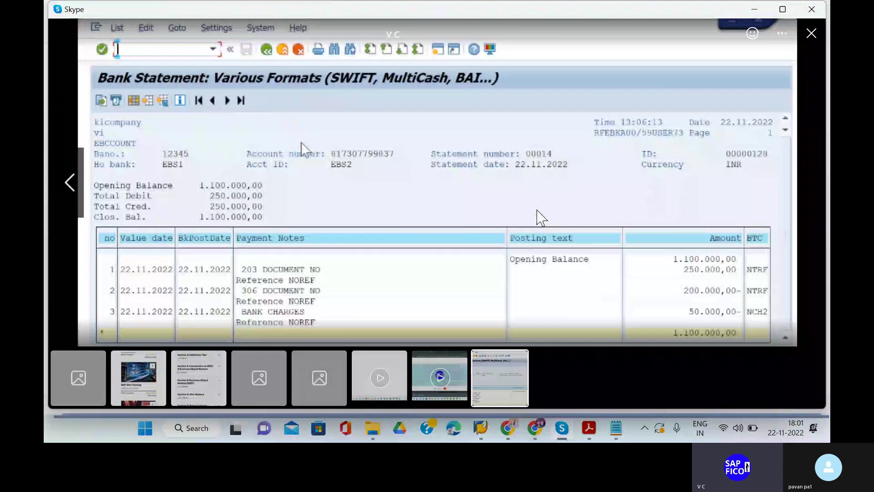